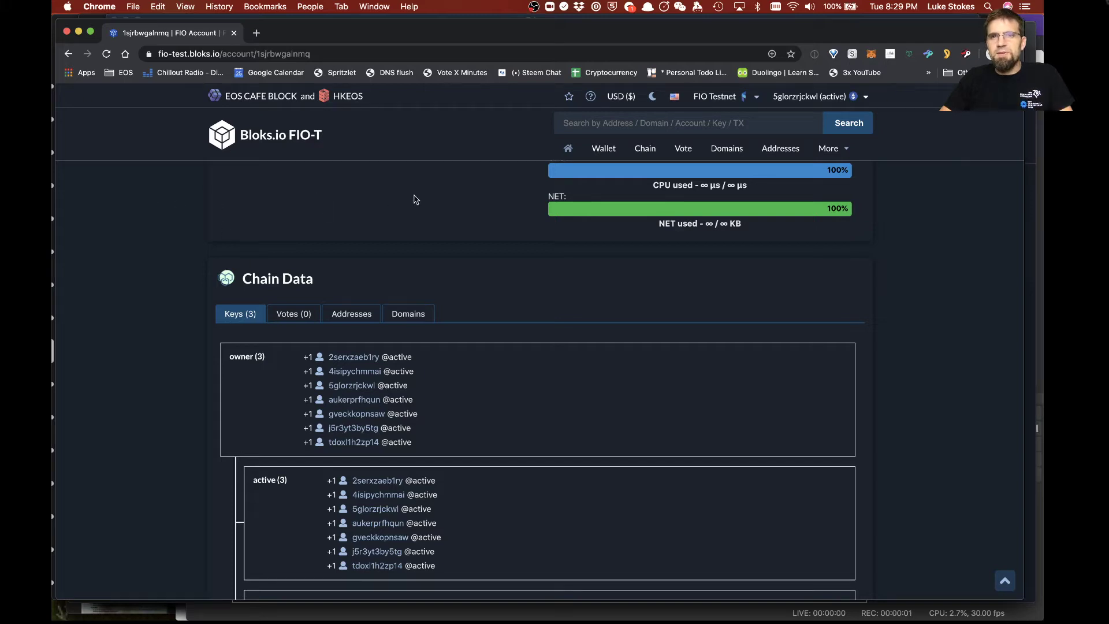
Check the system date and time, then look over the Bloks.io FIO-T page
{"action": "left_click", "coordinate": [895, 6]}
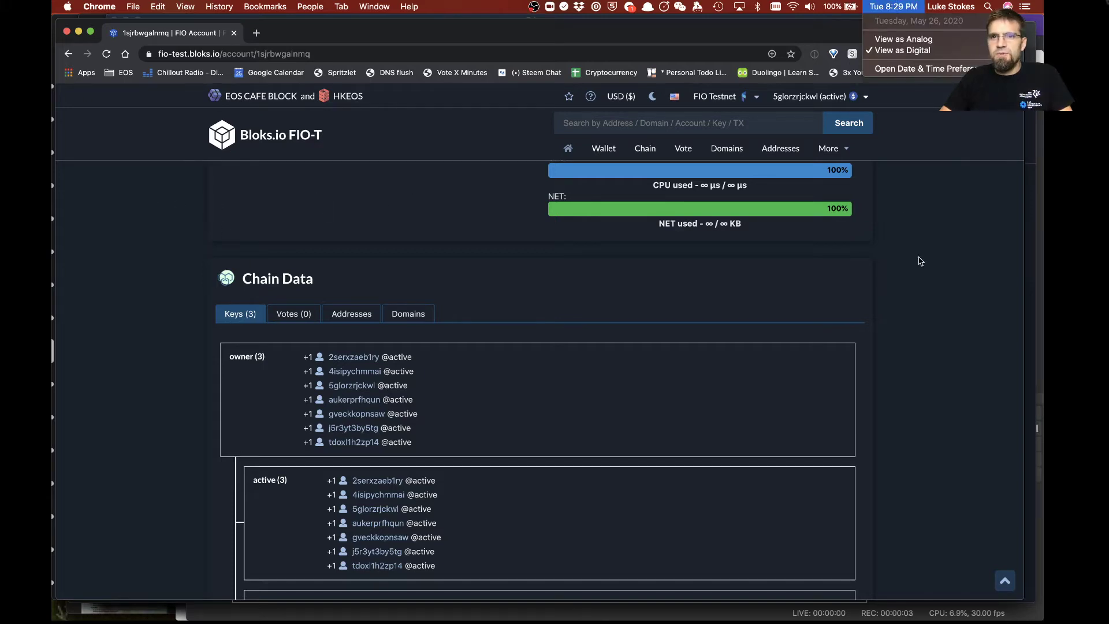
{"action": "left_click", "coordinate": [922, 276]}
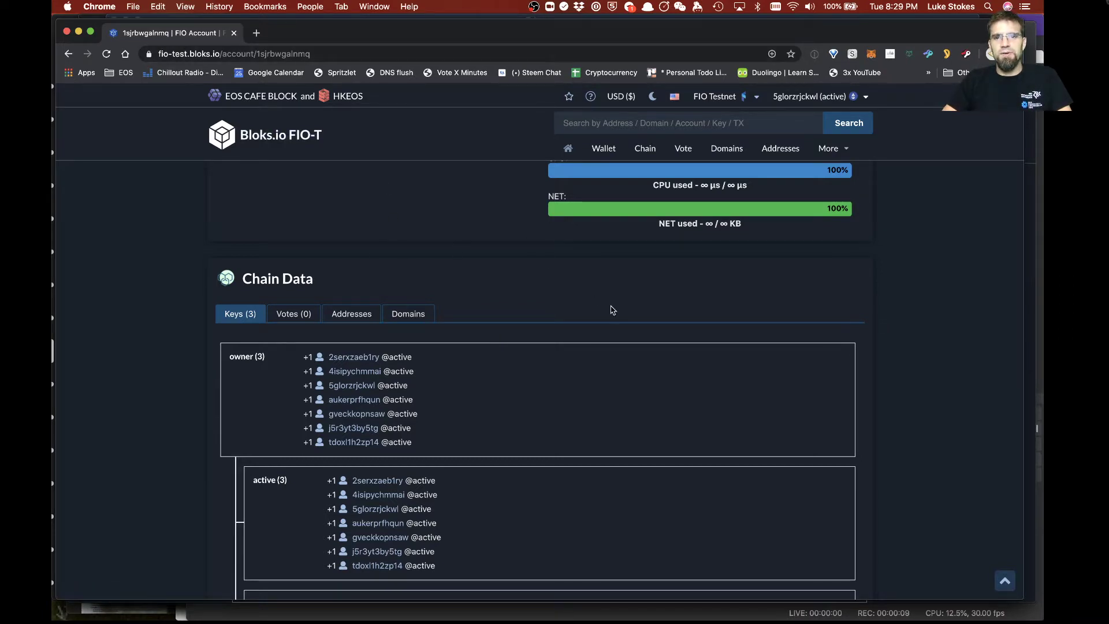
{"action": "scroll", "coordinate": [904, 452], "scroll_direction": "down", "scroll_amount": 5}
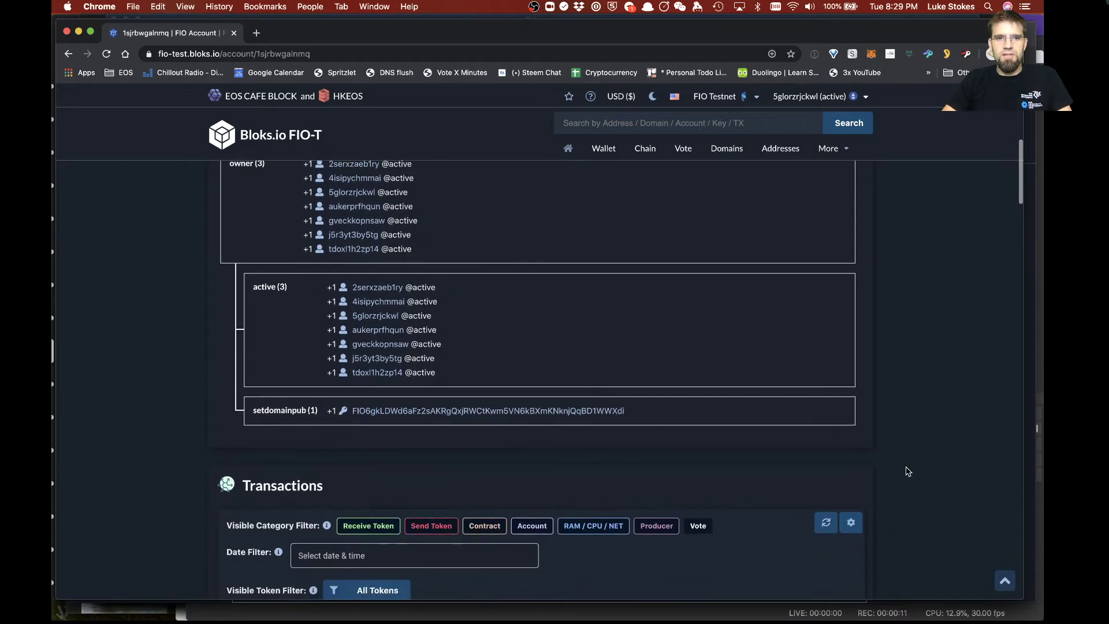
{"action": "scroll", "coordinate": [905, 470], "scroll_direction": "up", "scroll_amount": 4}
{"action": "scroll", "coordinate": [904, 470], "scroll_direction": "up", "scroll_amount": 1}
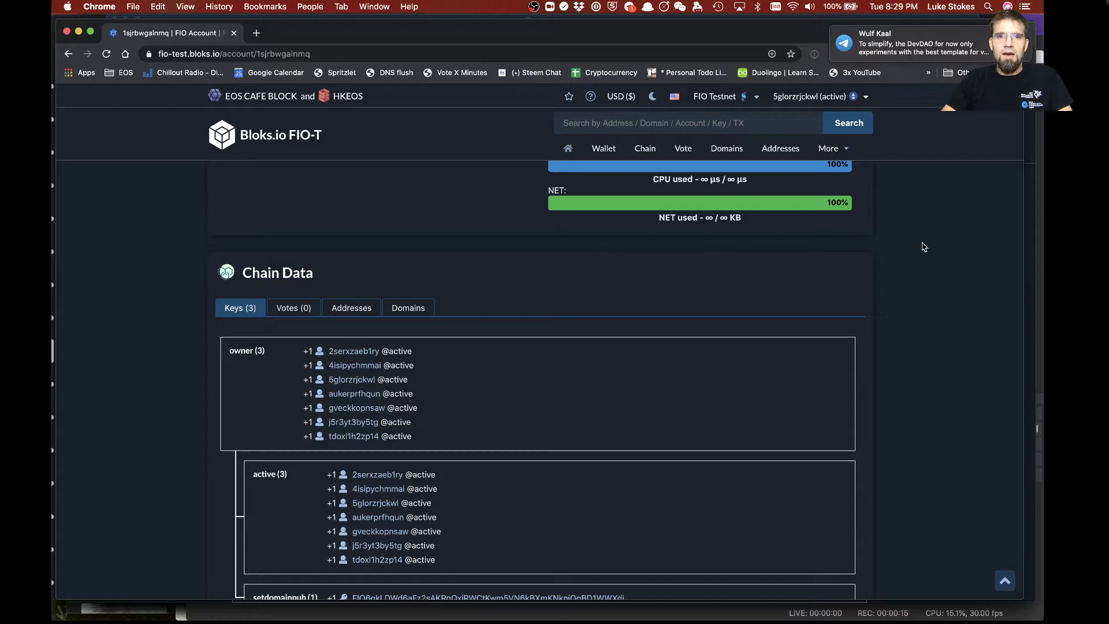
{"action": "scroll", "coordinate": [479, 361], "scroll_direction": "down", "scroll_amount": 1}
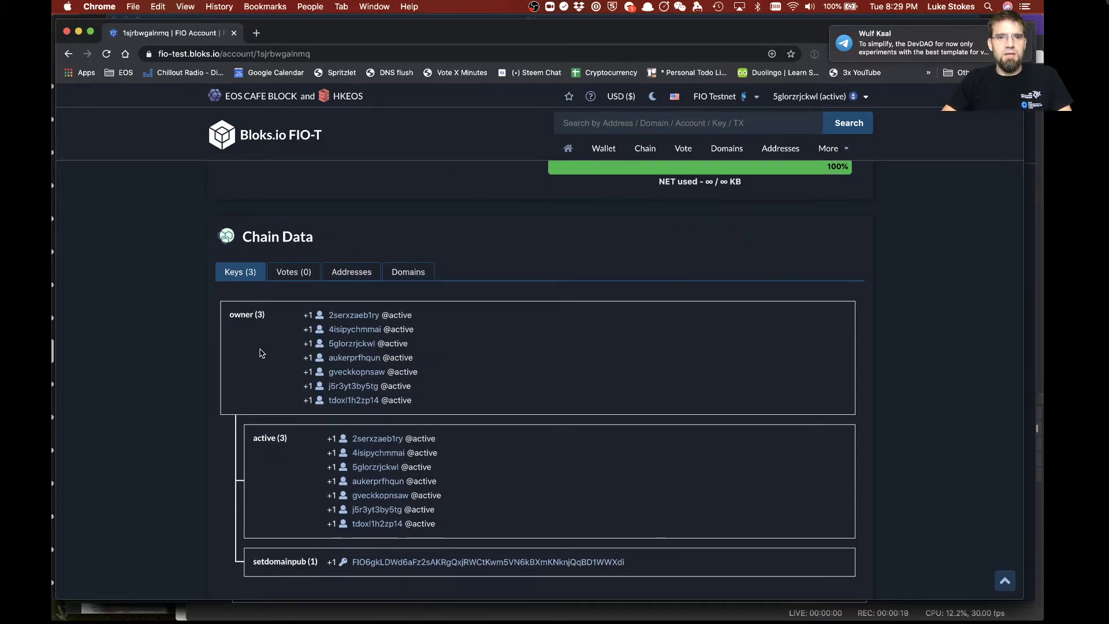
{"action": "scroll", "coordinate": [515, 485], "scroll_direction": "down", "scroll_amount": 1}
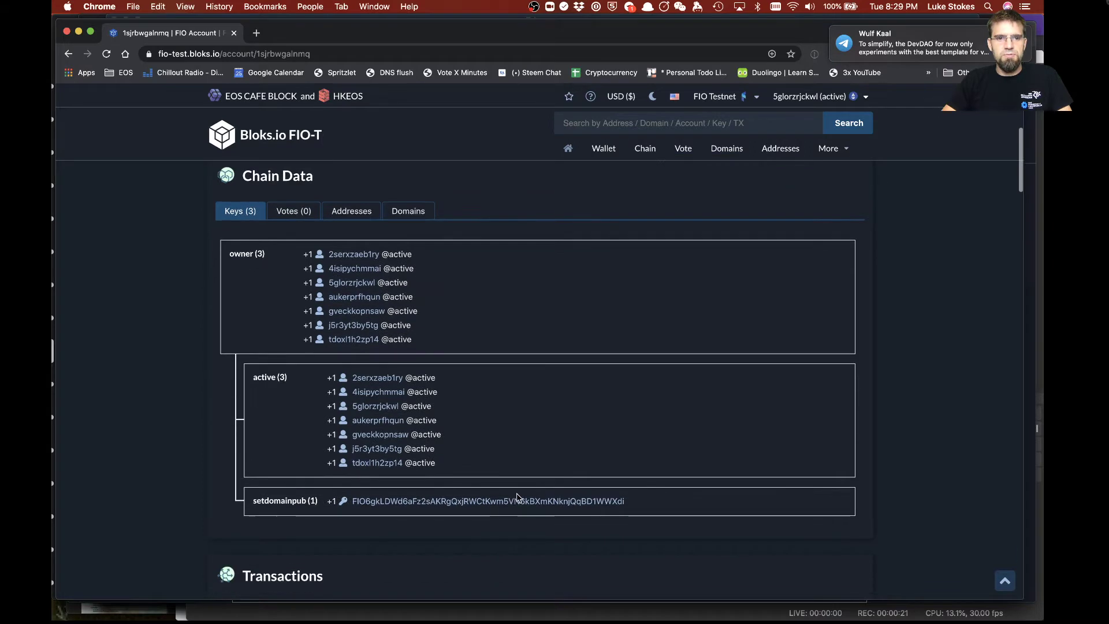
{"action": "scroll", "coordinate": [514, 495], "scroll_direction": "up", "scroll_amount": 3}
{"action": "scroll", "coordinate": [503, 488], "scroll_direction": "down", "scroll_amount": 3}
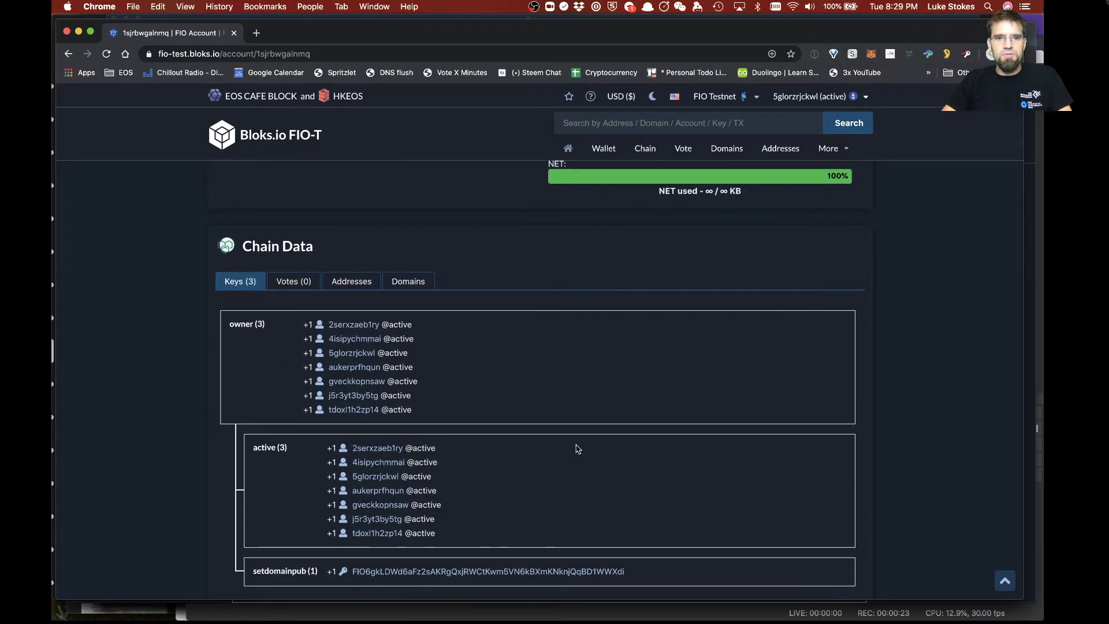
{"action": "scroll", "coordinate": [577, 446], "scroll_direction": "up", "scroll_amount": 1}
{"action": "scroll", "coordinate": [577, 448], "scroll_direction": "up", "scroll_amount": 3}
{"action": "scroll", "coordinate": [801, 433], "scroll_direction": "up", "scroll_amount": 3}
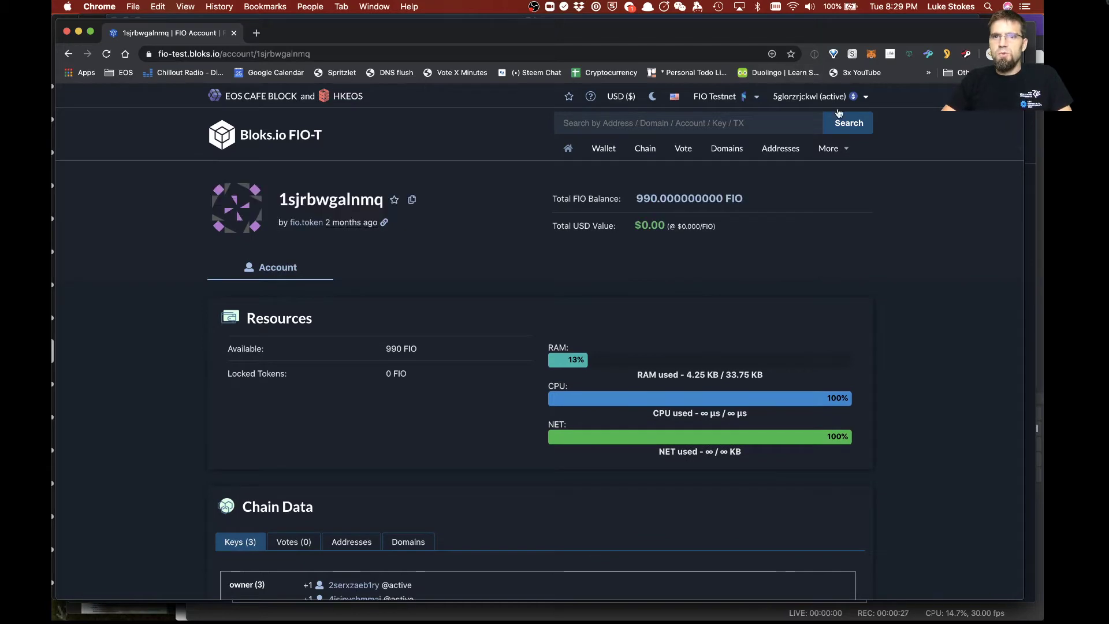
In the wallet transfer form, paste the receiver's public key and set the amount to 50
{"action": "mouse_move", "coordinate": [834, 151]}
{"action": "mouse_move", "coordinate": [866, 102]}
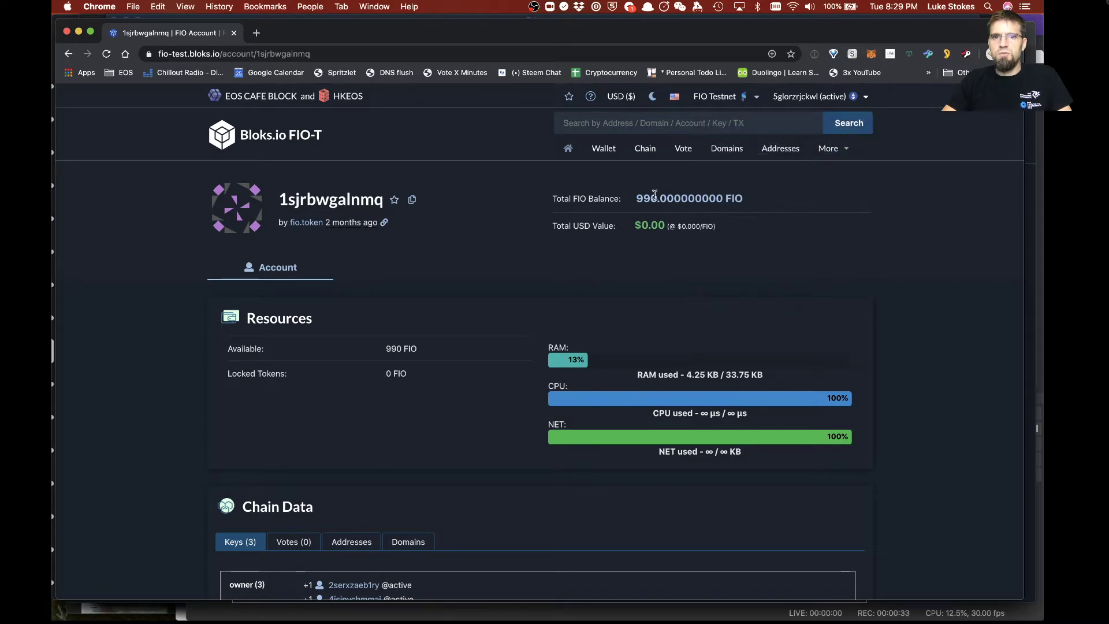
{"action": "left_click", "coordinate": [603, 148]}
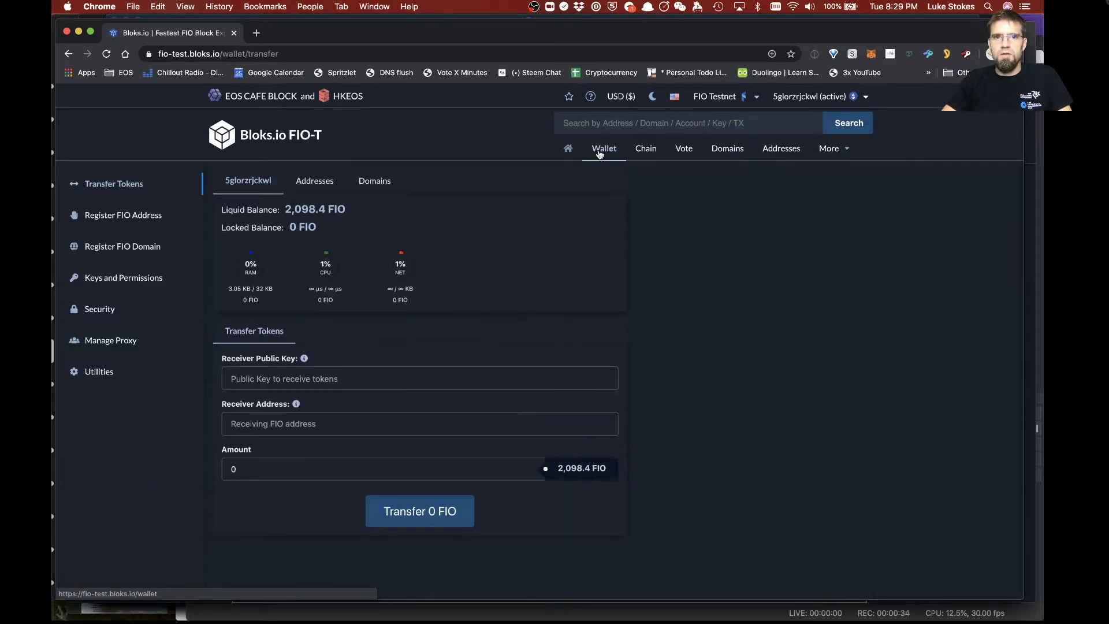
{"action": "left_click", "coordinate": [308, 380]}
{"action": "key", "text": "super+alt+c"}
{"action": "key", "text": "super+3"}
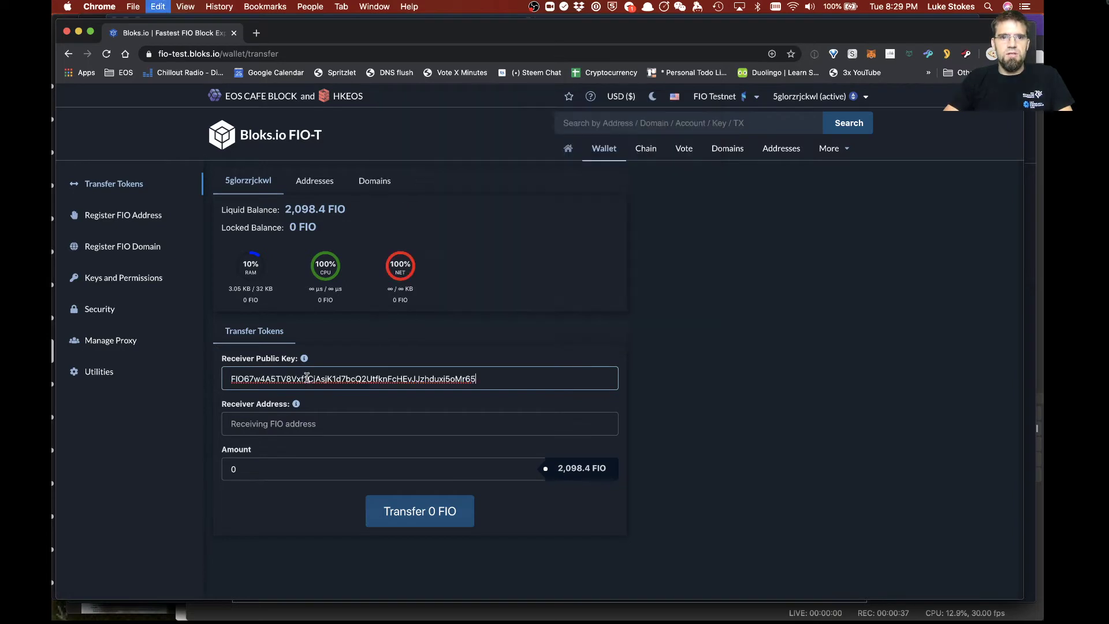
{"action": "left_click", "coordinate": [299, 429]}
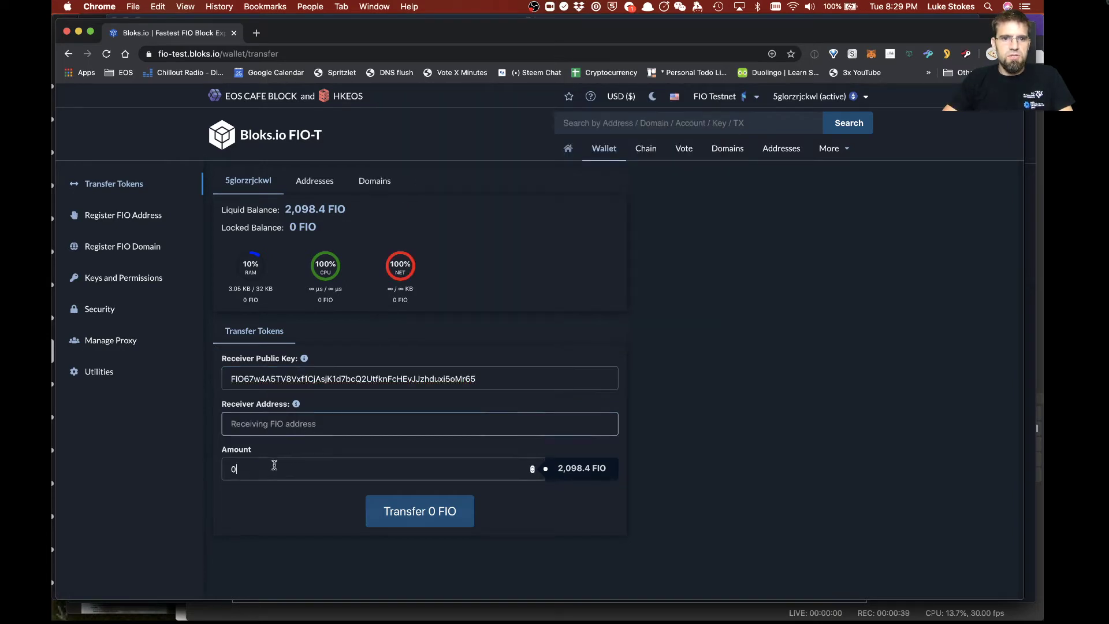
{"action": "left_click", "coordinate": [272, 466]}
{"action": "key", "text": "BackSpace"}
{"action": "type", "text": "50"}
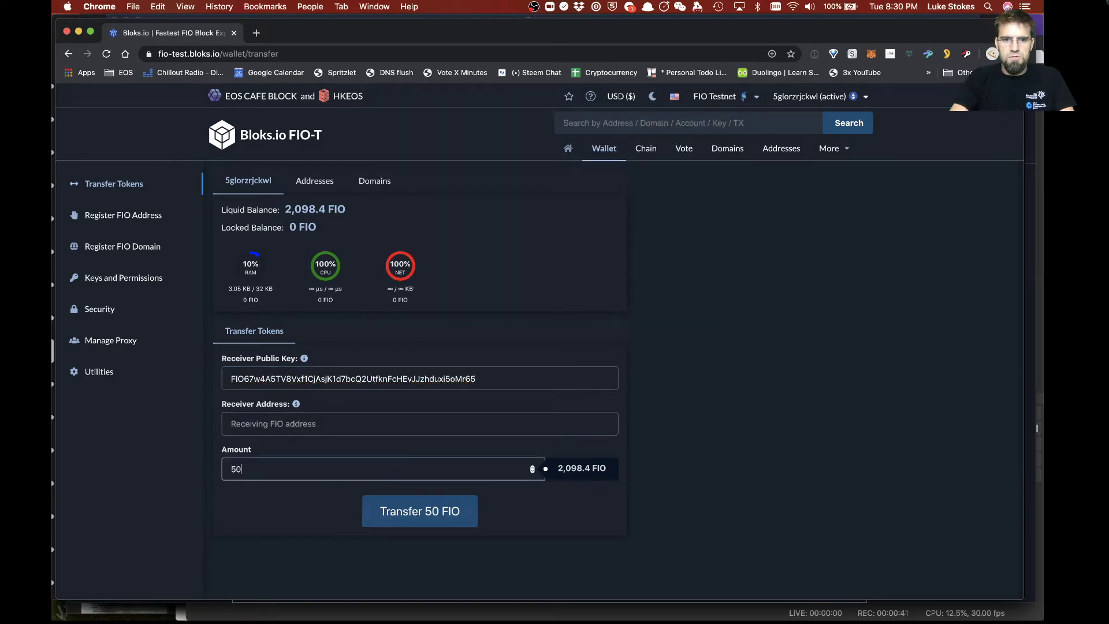
Propose the transfer as multisig, authorized by the multisig account with 'active' permission
{"action": "left_click", "coordinate": [424, 518]}
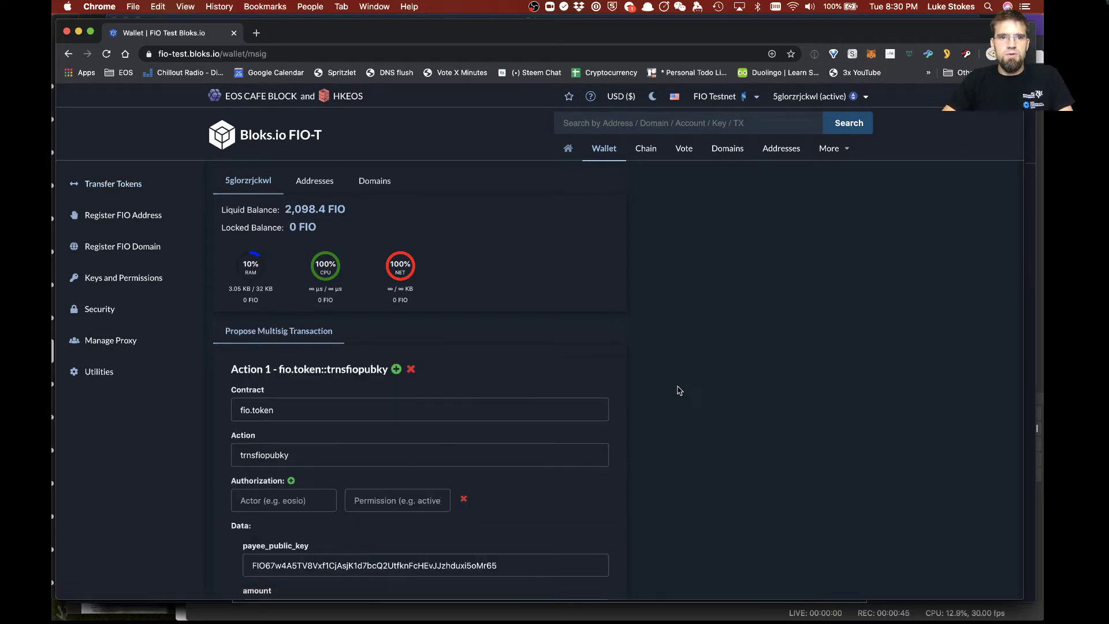
{"action": "scroll", "coordinate": [648, 354], "scroll_direction": "down", "scroll_amount": 5}
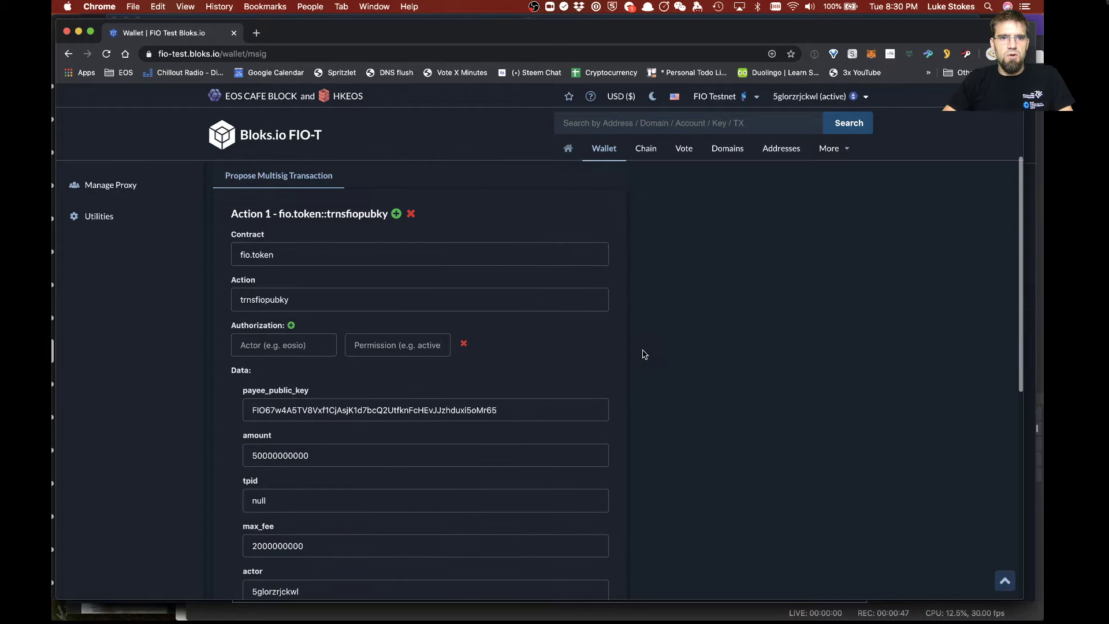
{"action": "scroll", "coordinate": [653, 381], "scroll_direction": "down", "scroll_amount": 8}
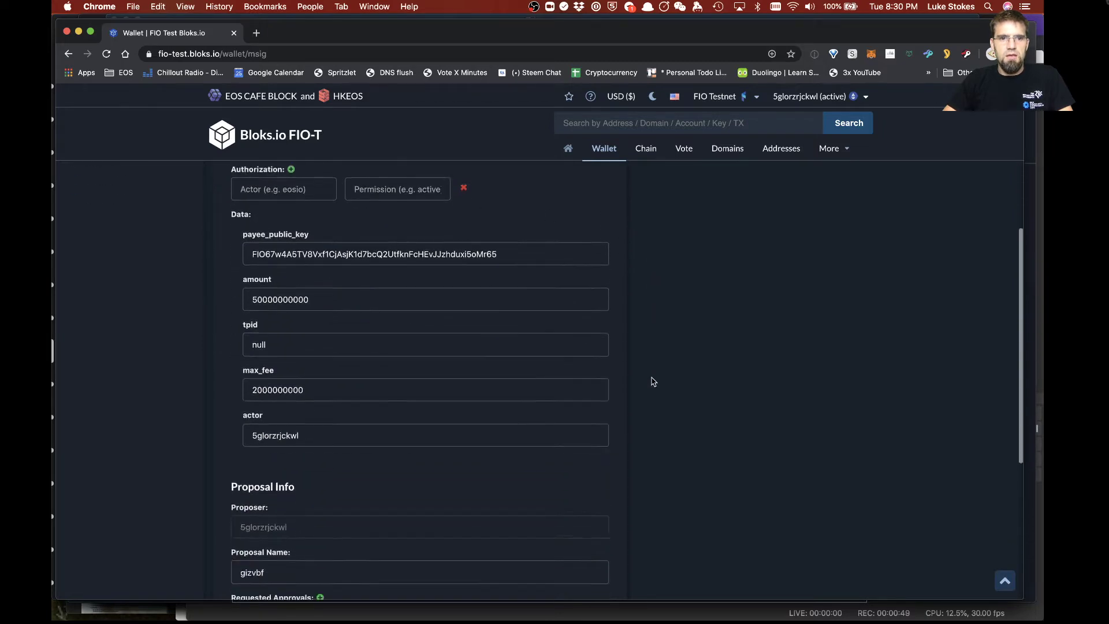
{"action": "scroll", "coordinate": [653, 381], "scroll_direction": "up", "scroll_amount": 7}
{"action": "scroll", "coordinate": [652, 381], "scroll_direction": "up", "scroll_amount": 2}
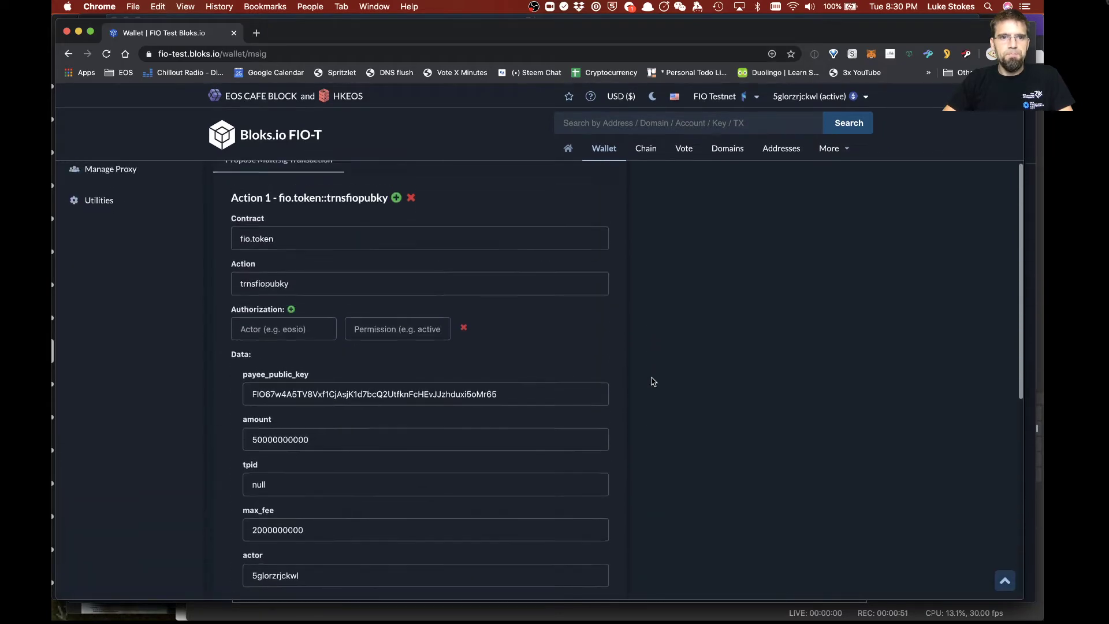
{"action": "left_click", "coordinate": [276, 363]}
{"action": "key", "text": "super+alt+c"}
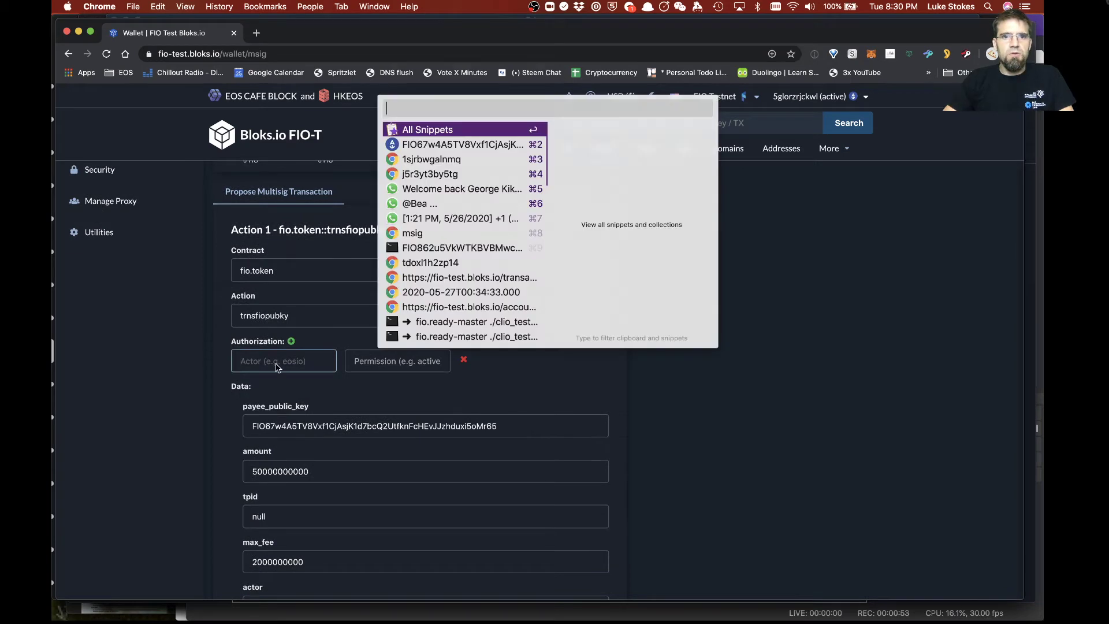
{"action": "key", "text": "Down"}
{"action": "key", "text": "Down"}
{"action": "key", "text": "Return"}
{"action": "key", "text": "Tab"}
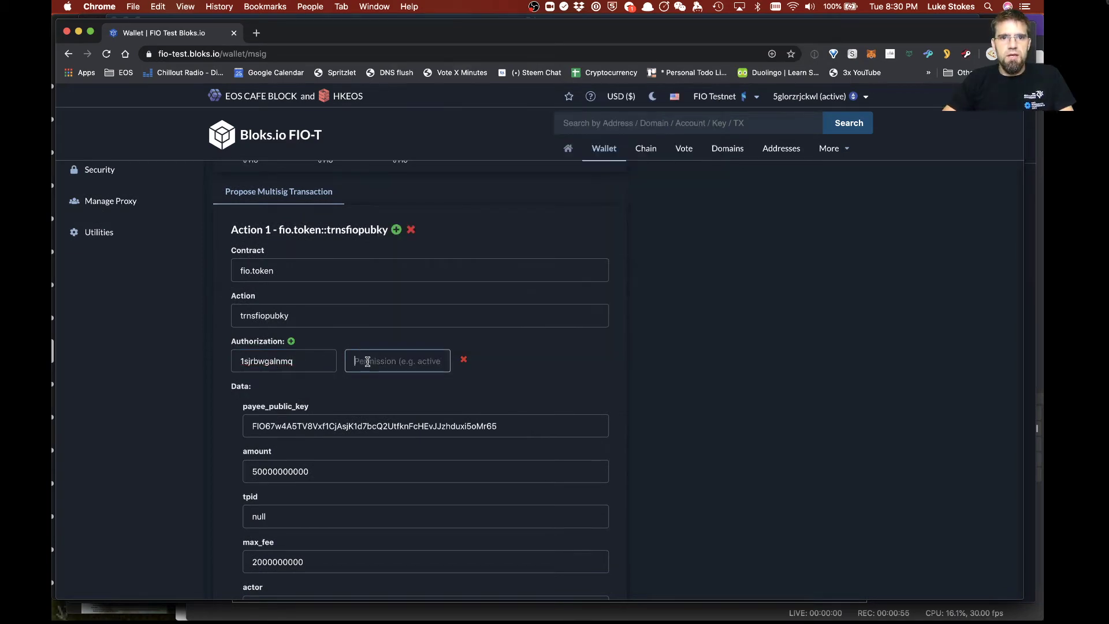
{"action": "type", "text": "active"}
{"action": "key", "text": "Tab"}
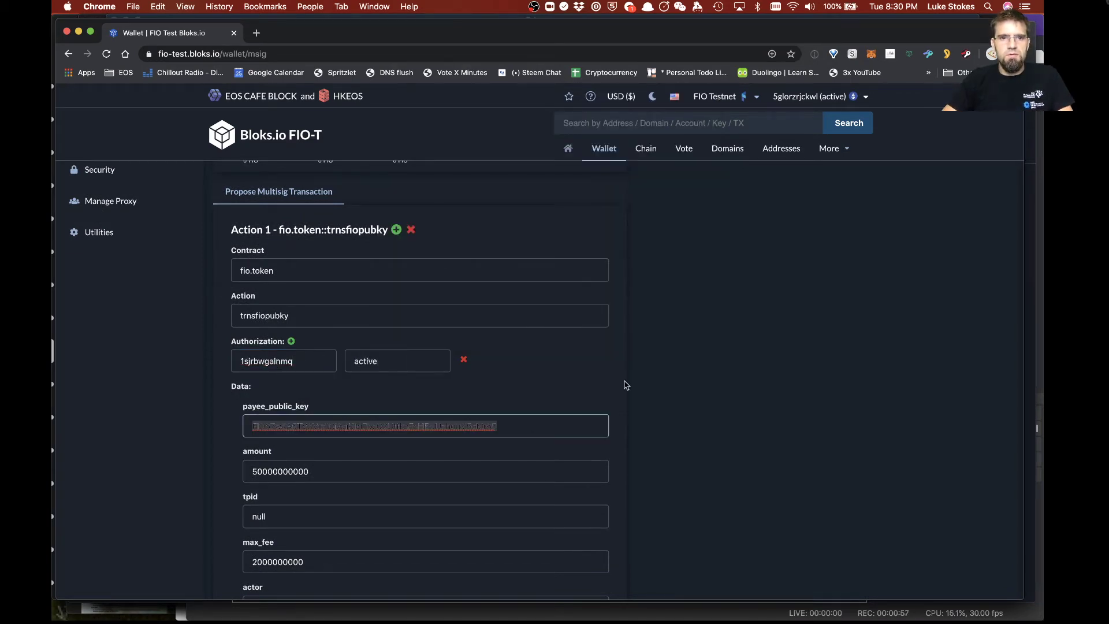
Leave tpid empty and replace the data actor with the sending account
{"action": "scroll", "coordinate": [626, 384], "scroll_direction": "down", "scroll_amount": 10}
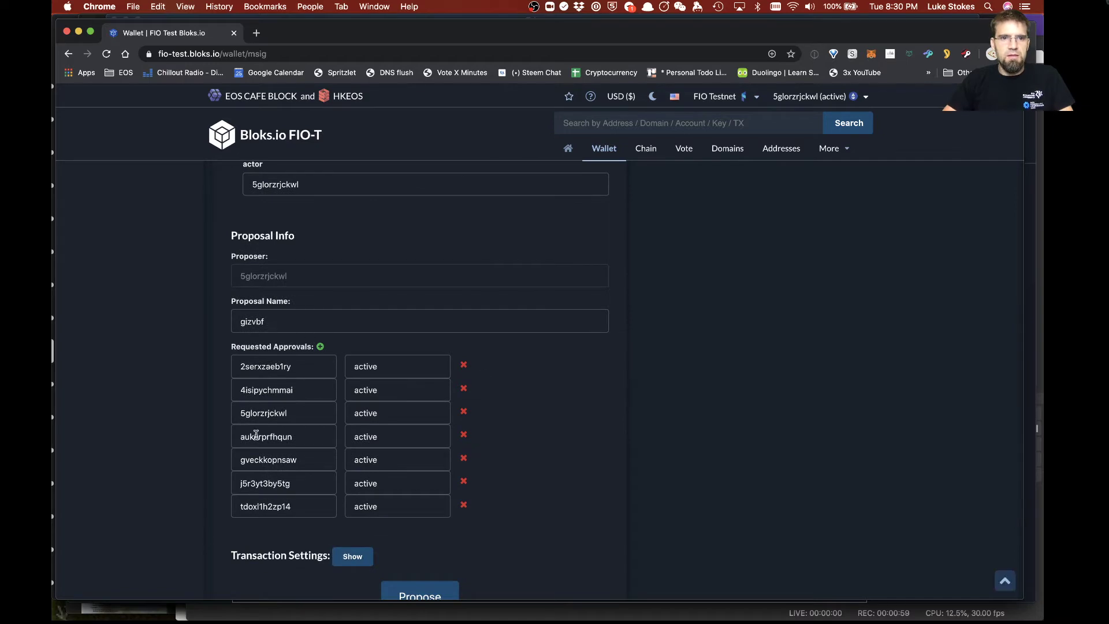
{"action": "scroll", "coordinate": [822, 373], "scroll_direction": "up", "scroll_amount": 6}
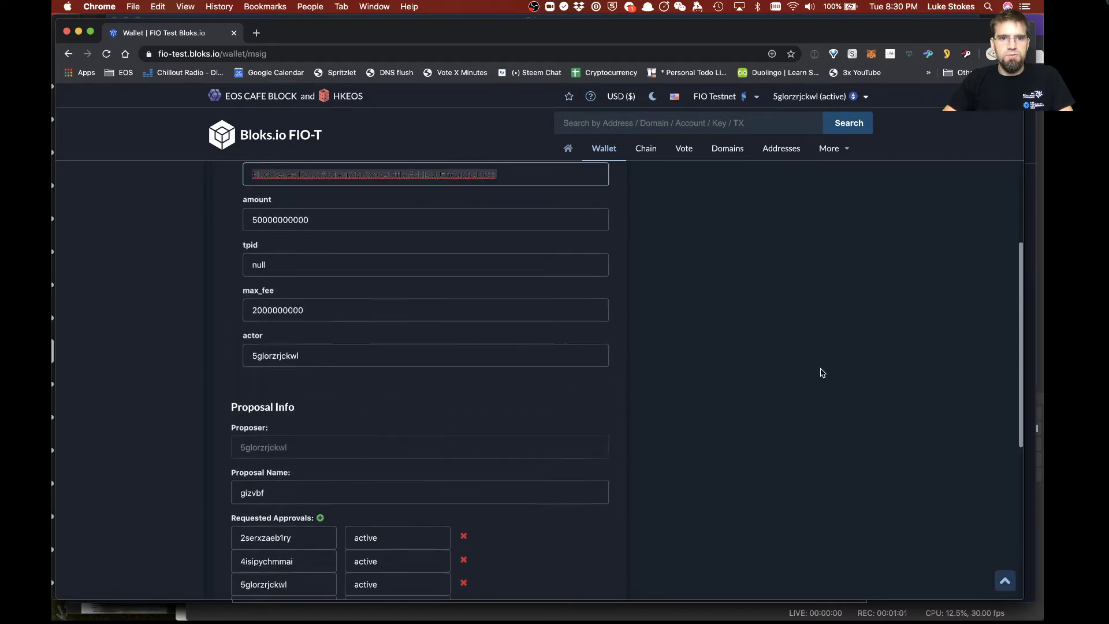
{"action": "key", "text": "Tab"}
{"action": "key", "text": "Tab"}
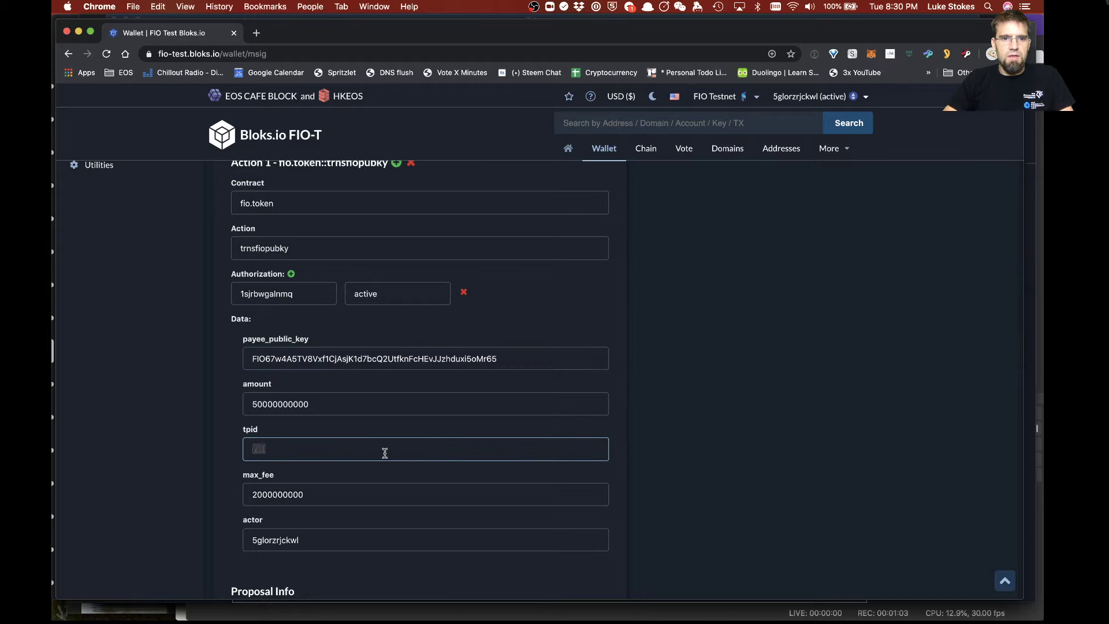
{"action": "left_click", "coordinate": [199, 459]}
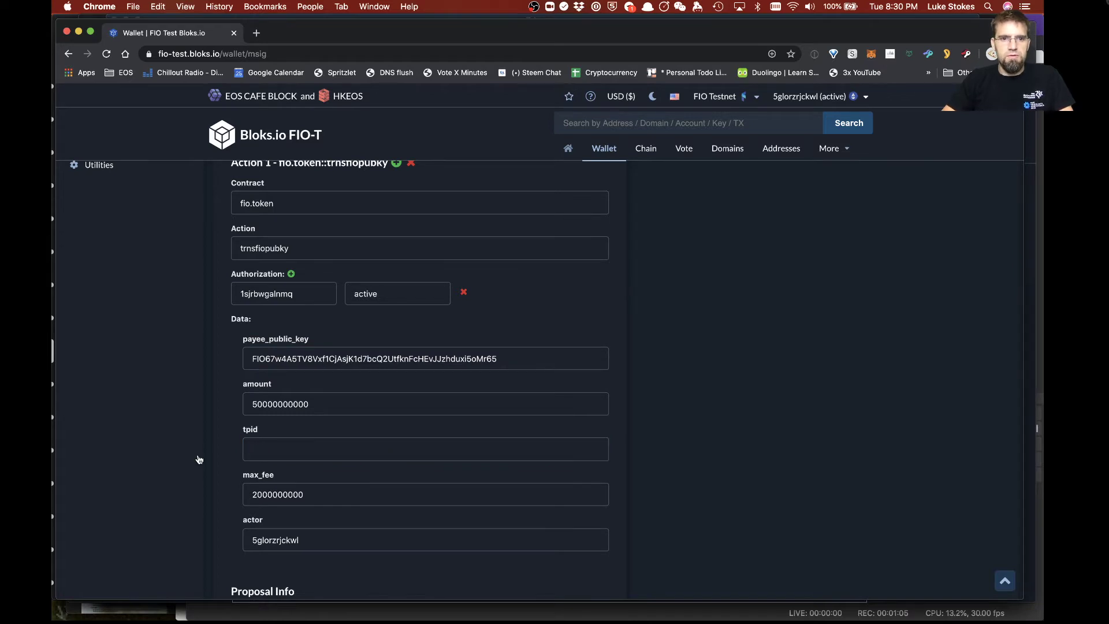
{"action": "double_click", "coordinate": [282, 547]}
{"action": "key", "text": "alt+super+c"}
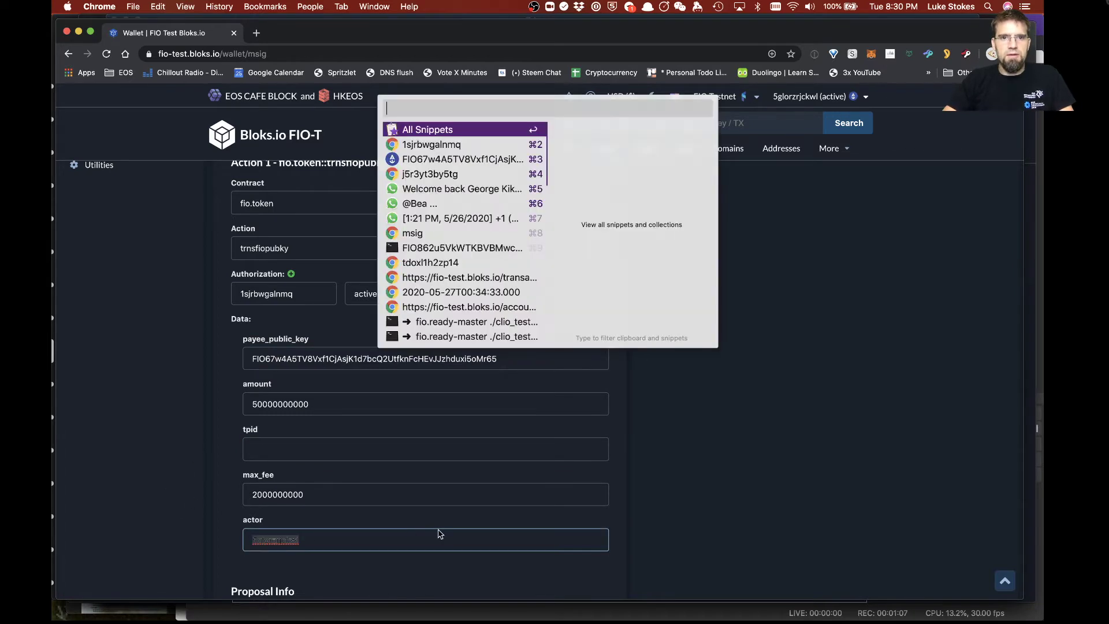
{"action": "key", "text": "Down"}
{"action": "key", "text": "Down"}
{"action": "key", "text": "Up"}
{"action": "key", "text": "Return"}
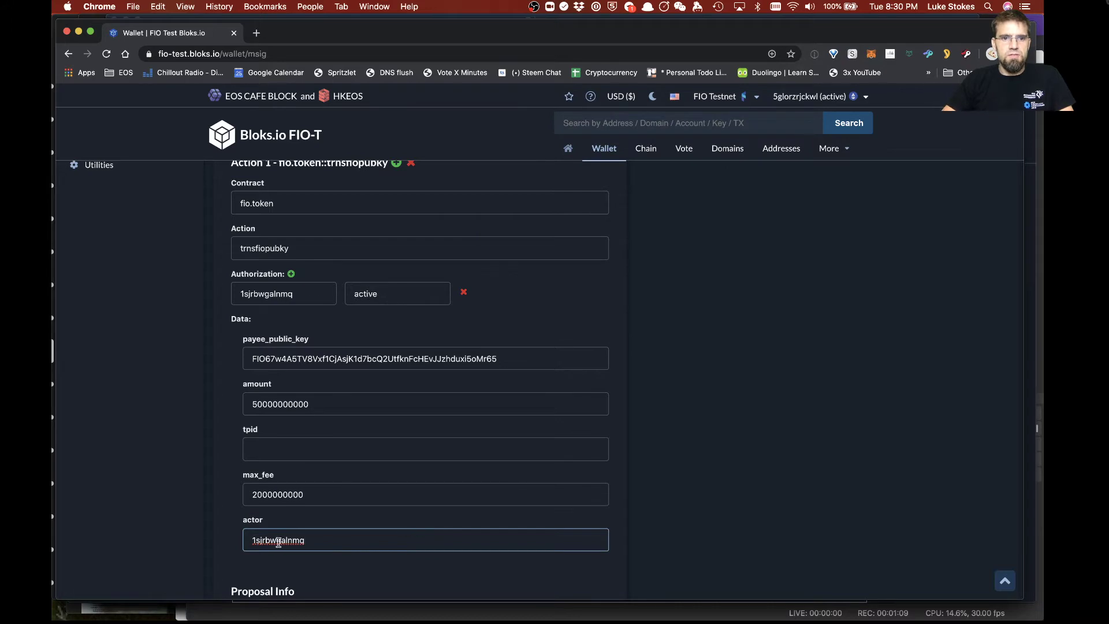
{"action": "left_click", "coordinate": [322, 542]}
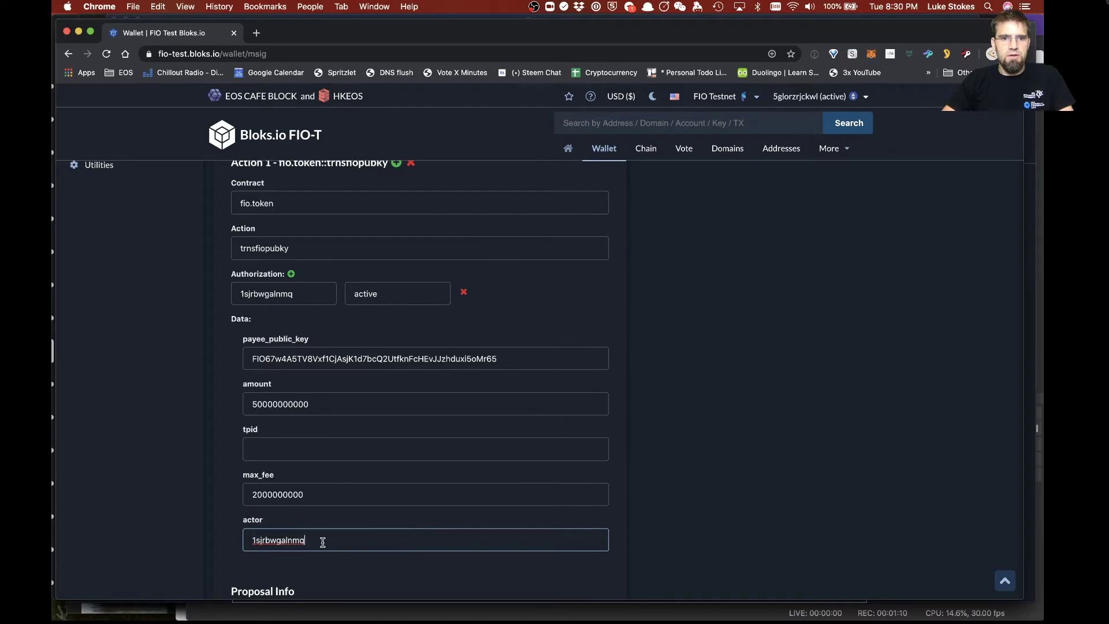
{"action": "double_click", "coordinate": [259, 355]}
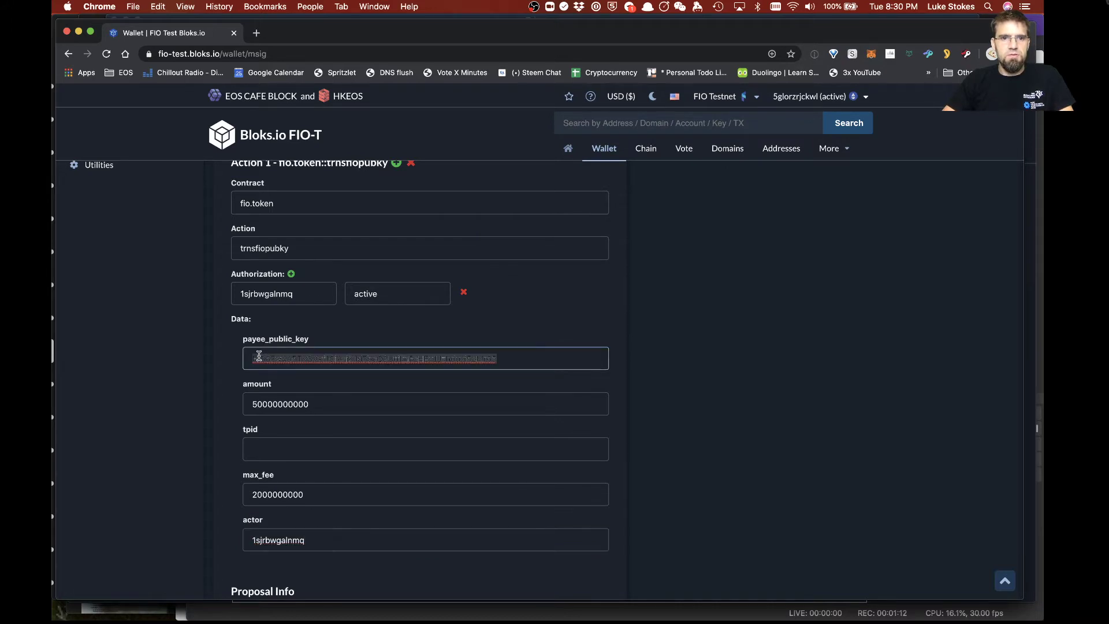
{"action": "left_click", "coordinate": [261, 403]}
{"action": "key", "text": "shift+super+Right"}
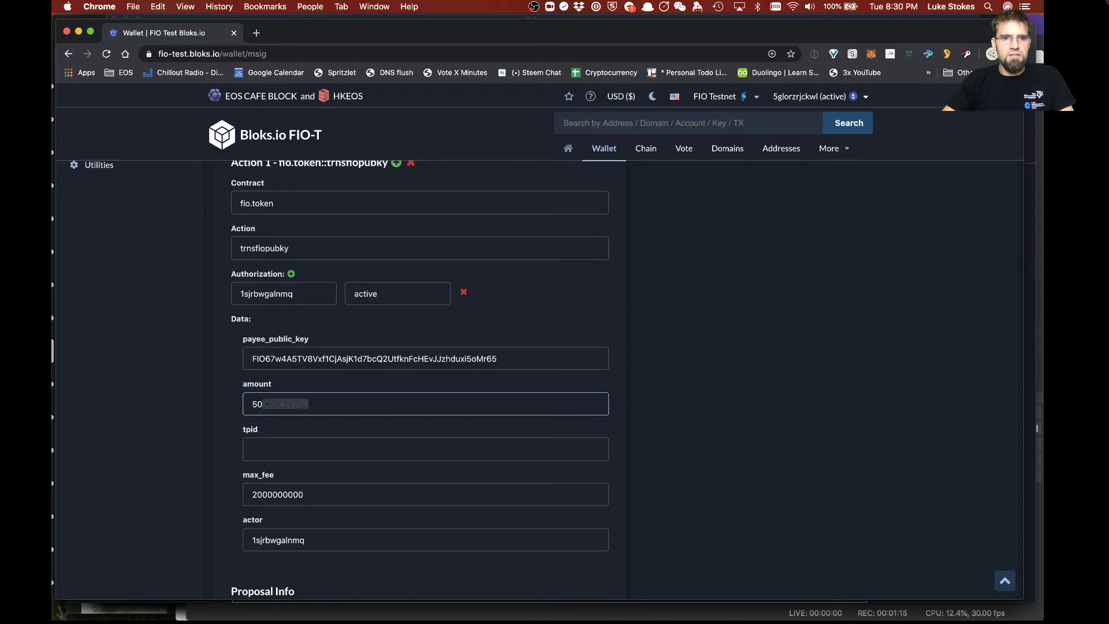
{"action": "left_click", "coordinate": [252, 406]}
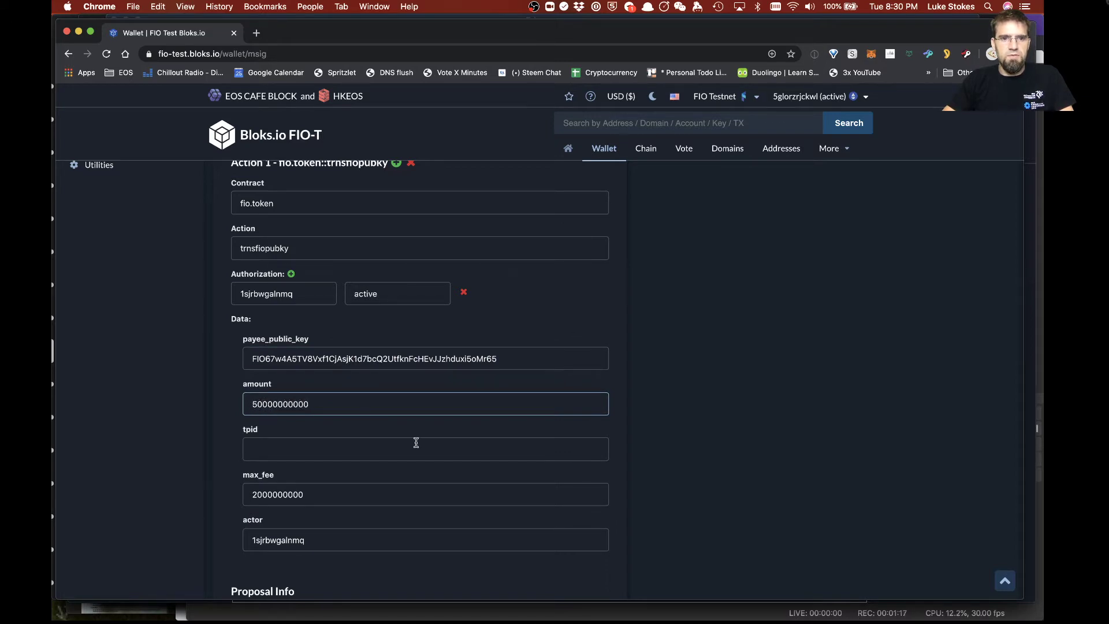
Review the expanded transaction settings and submit the 50 FIO multisig proposal
{"action": "scroll", "coordinate": [749, 472], "scroll_direction": "down", "scroll_amount": 10}
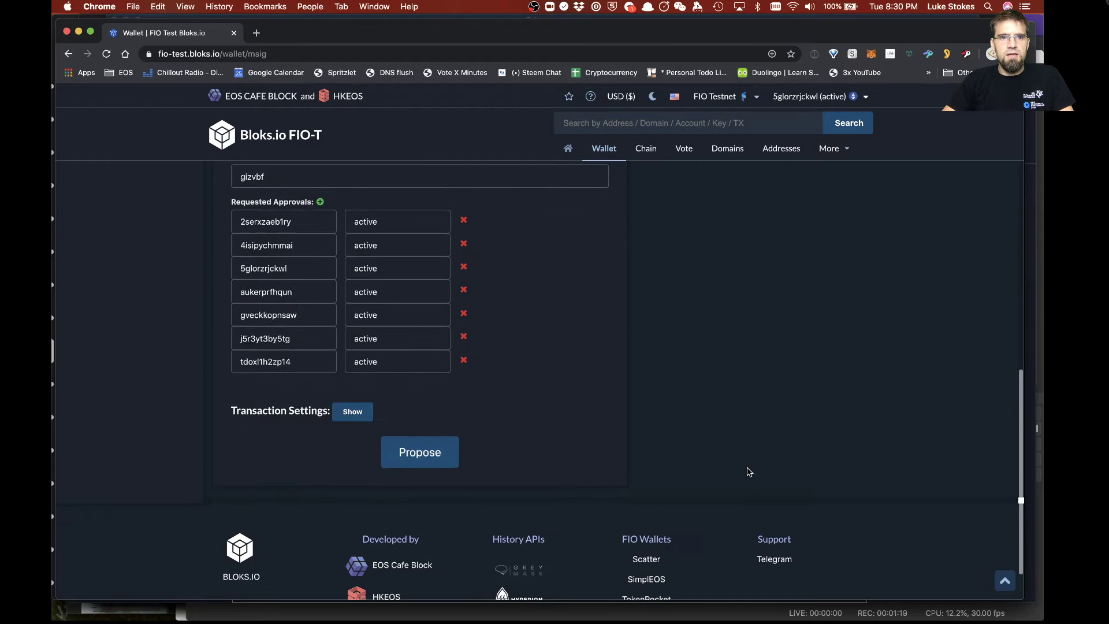
{"action": "left_click", "coordinate": [353, 412]}
{"action": "scroll", "coordinate": [658, 465], "scroll_direction": "down", "scroll_amount": 5}
{"action": "scroll", "coordinate": [659, 467], "scroll_direction": "down", "scroll_amount": 1}
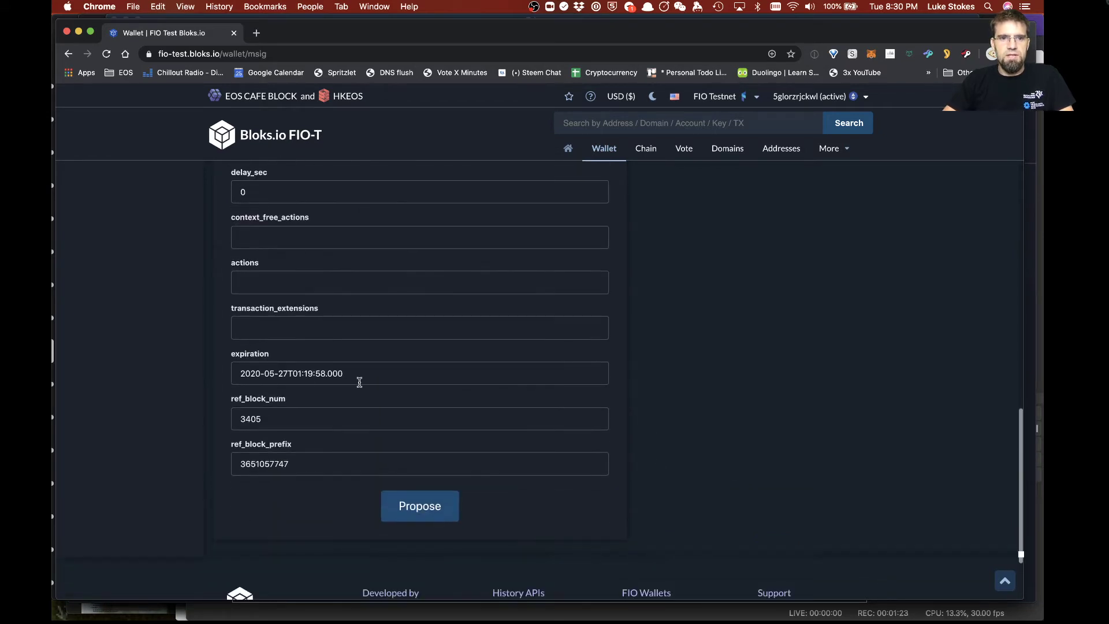
{"action": "scroll", "coordinate": [730, 433], "scroll_direction": "up", "scroll_amount": 5}
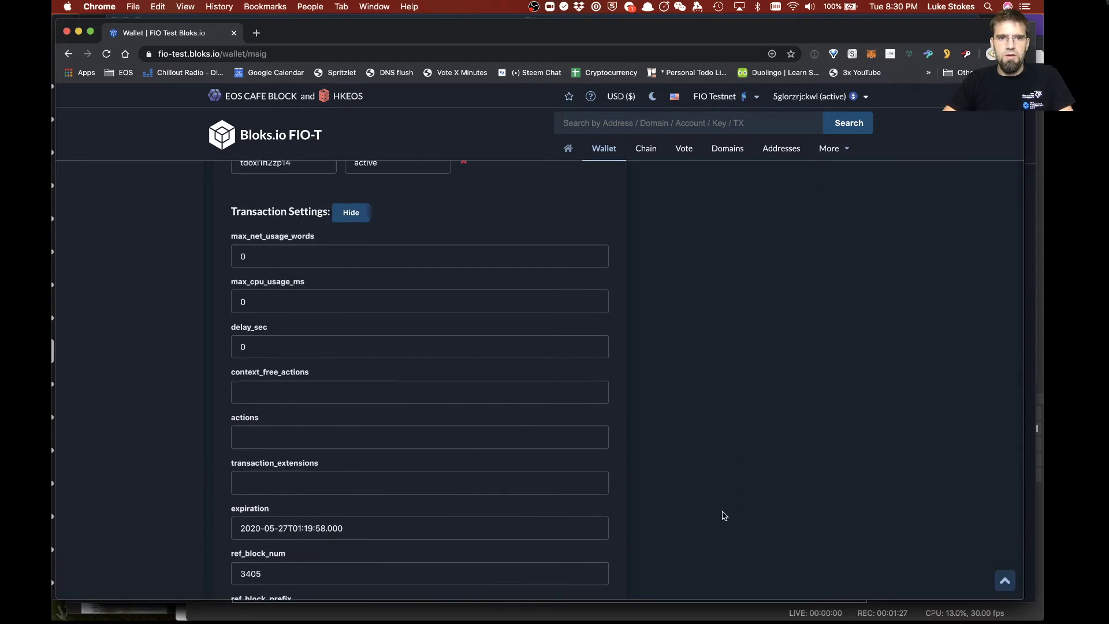
{"action": "scroll", "coordinate": [724, 515], "scroll_direction": "up", "scroll_amount": 2}
{"action": "scroll", "coordinate": [723, 514], "scroll_direction": "down", "scroll_amount": 6}
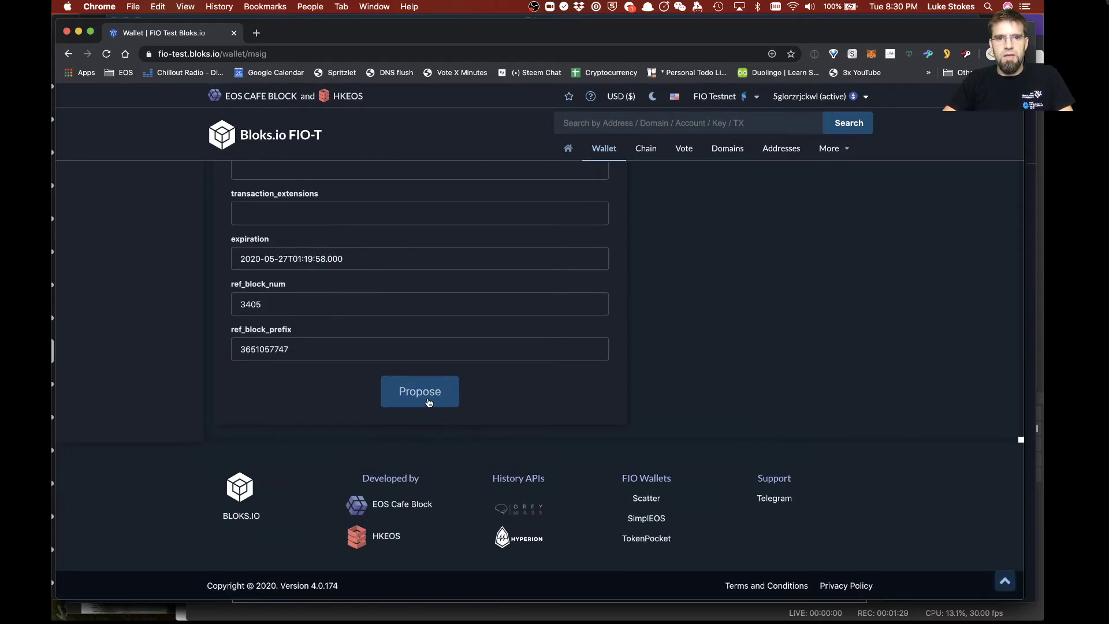
{"action": "left_click", "coordinate": [427, 400]}
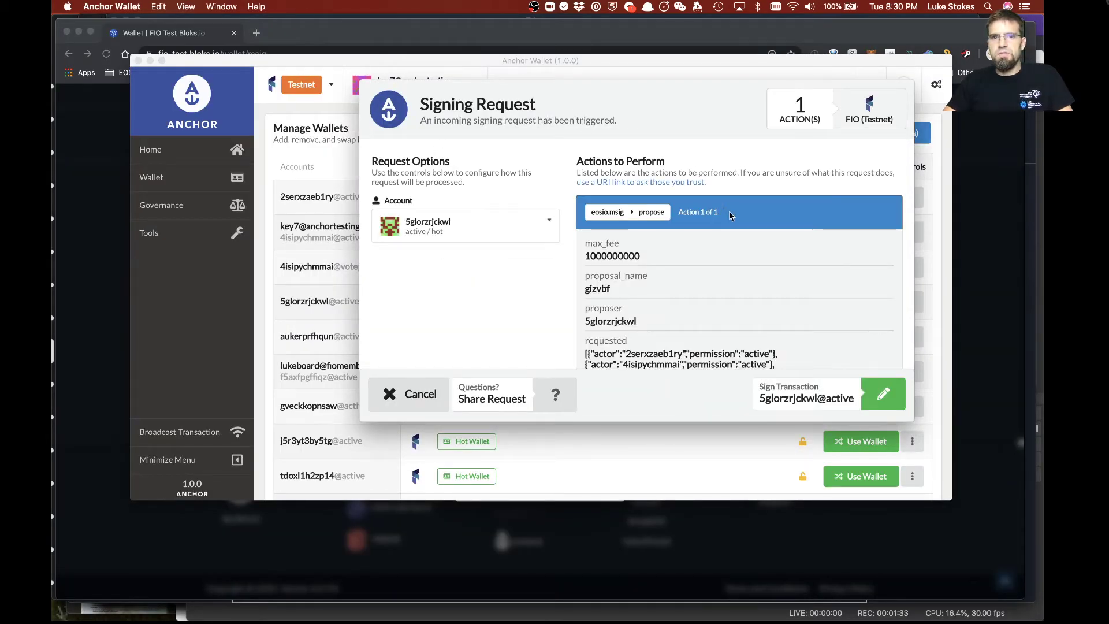
Sign the propose transaction in Anchor, then open the new gizvbf proposal
{"action": "scroll", "coordinate": [701, 338], "scroll_direction": "down", "scroll_amount": 6}
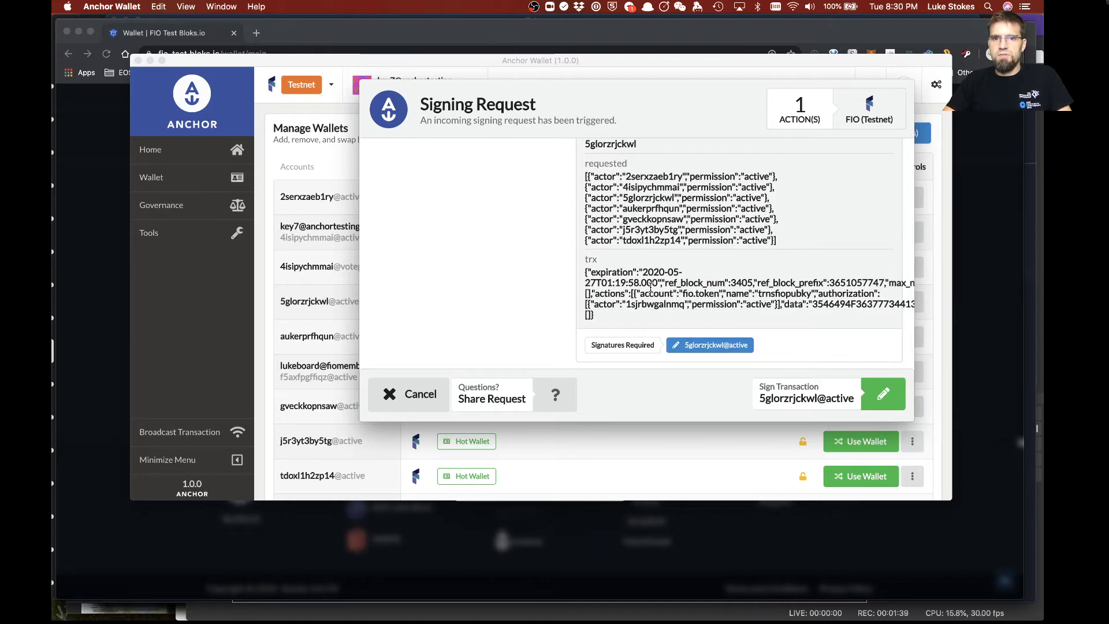
{"action": "scroll", "coordinate": [641, 277], "scroll_direction": "up", "scroll_amount": 6}
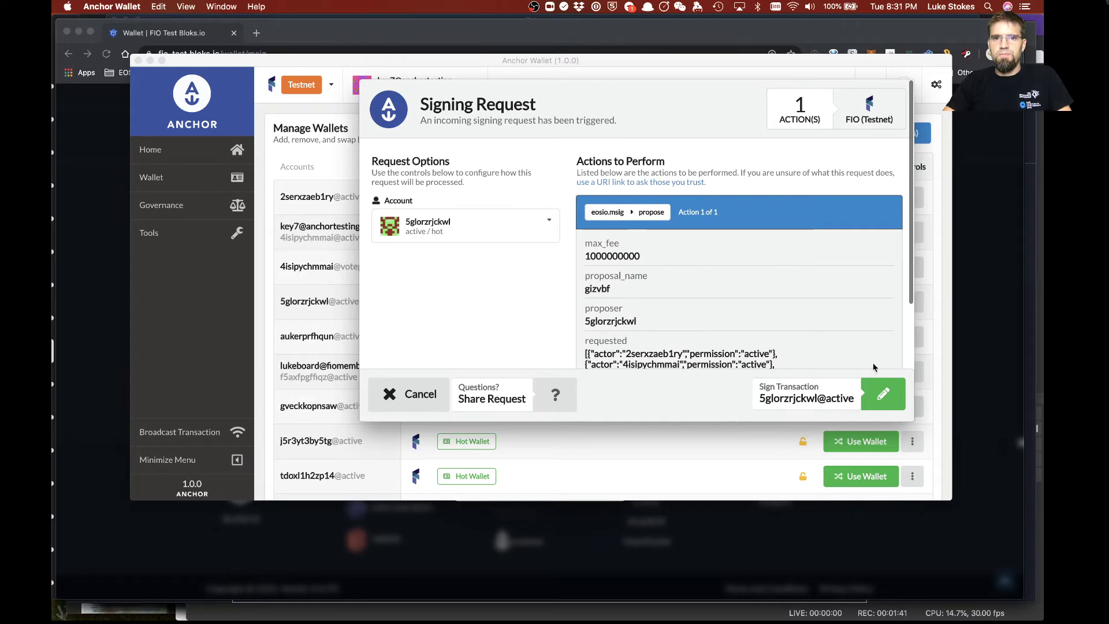
{"action": "left_click", "coordinate": [883, 399]}
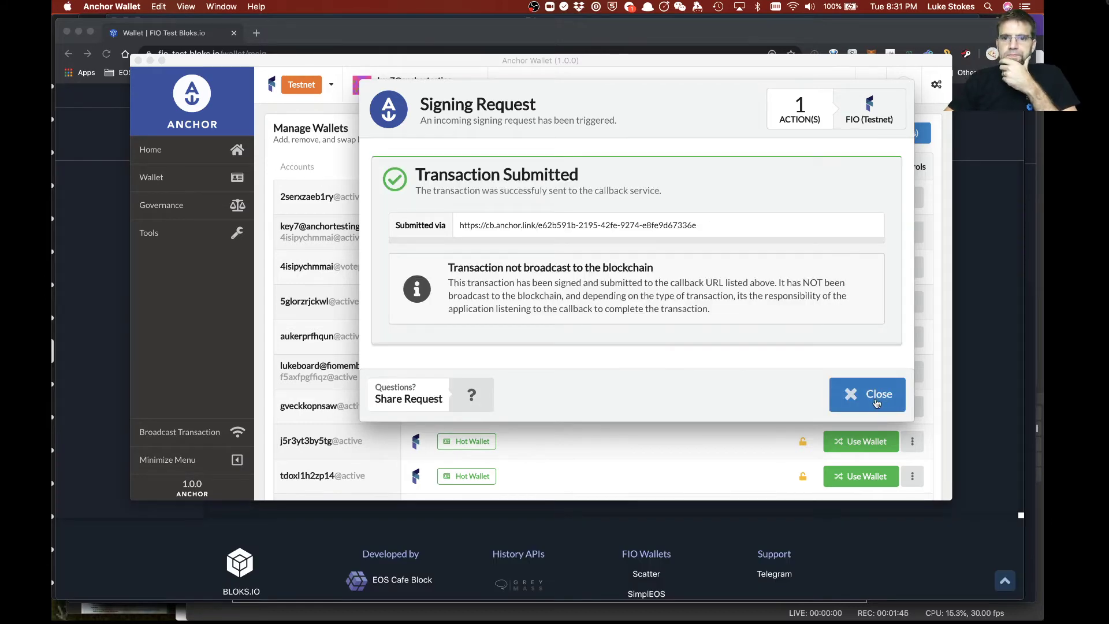
{"action": "left_click", "coordinate": [876, 403]}
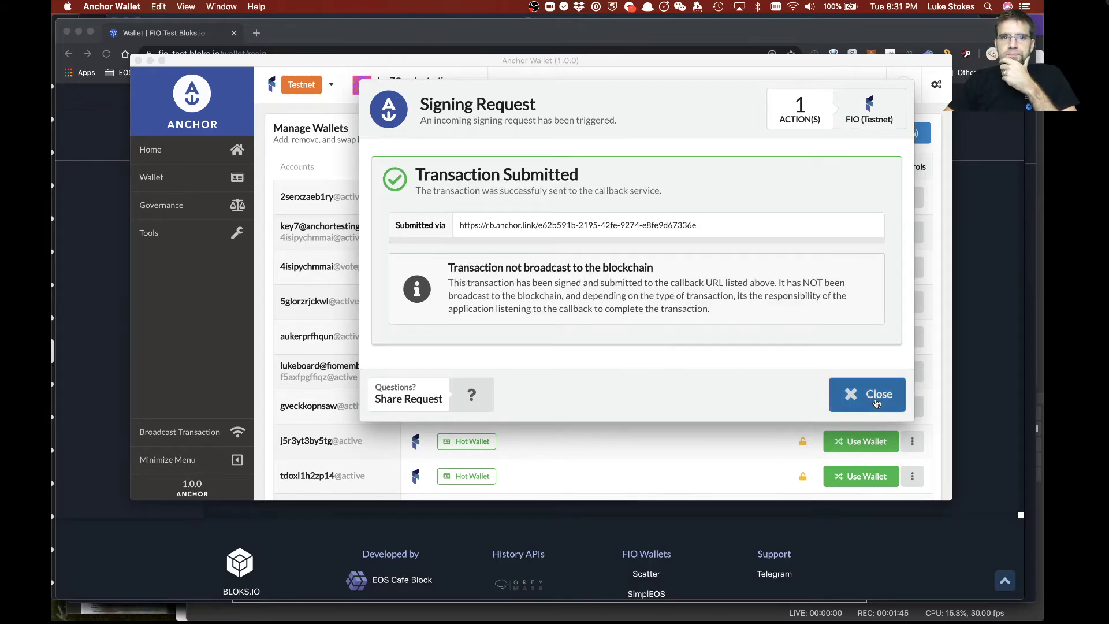
{"action": "left_click", "coordinate": [988, 381]}
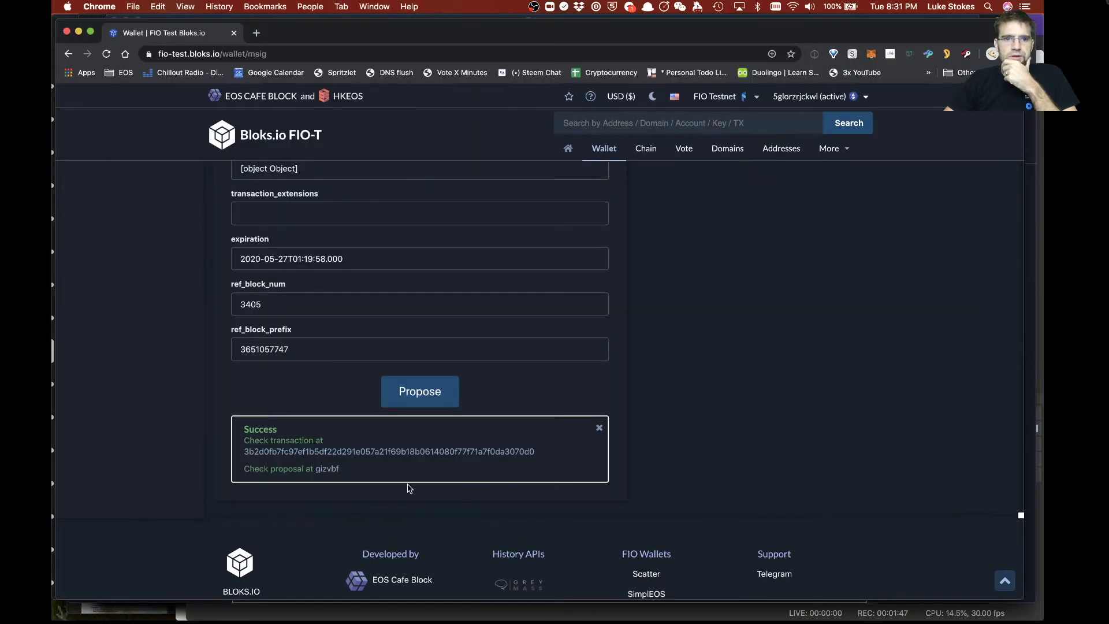
{"action": "left_click", "coordinate": [327, 469]}
{"action": "scroll", "coordinate": [714, 458], "scroll_direction": "down", "scroll_amount": 5}
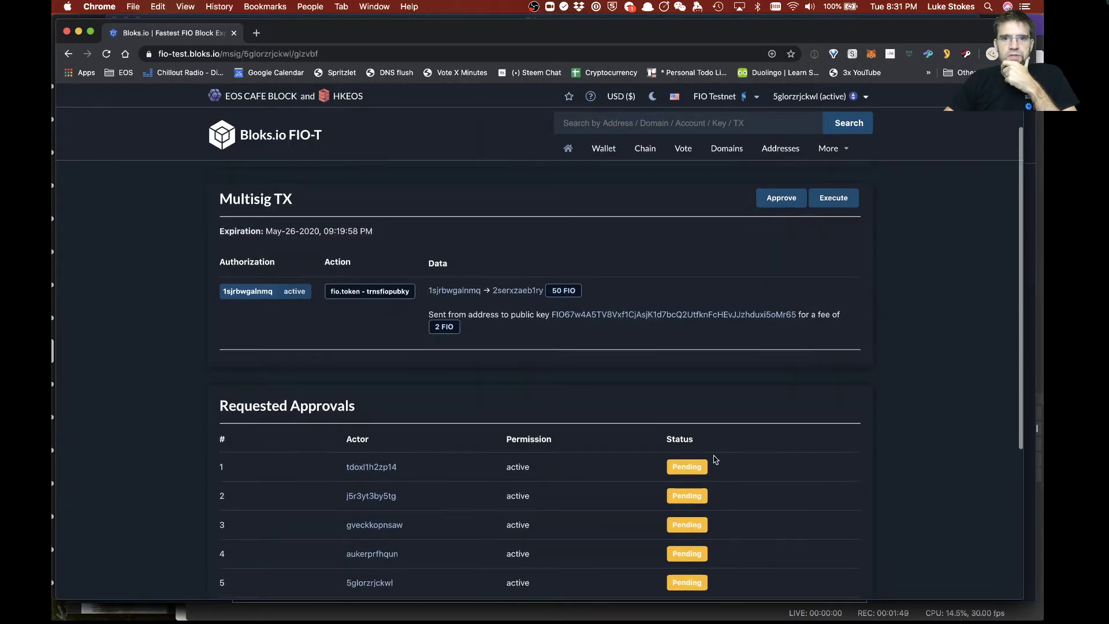
{"action": "scroll", "coordinate": [714, 459], "scroll_direction": "up", "scroll_amount": 3}
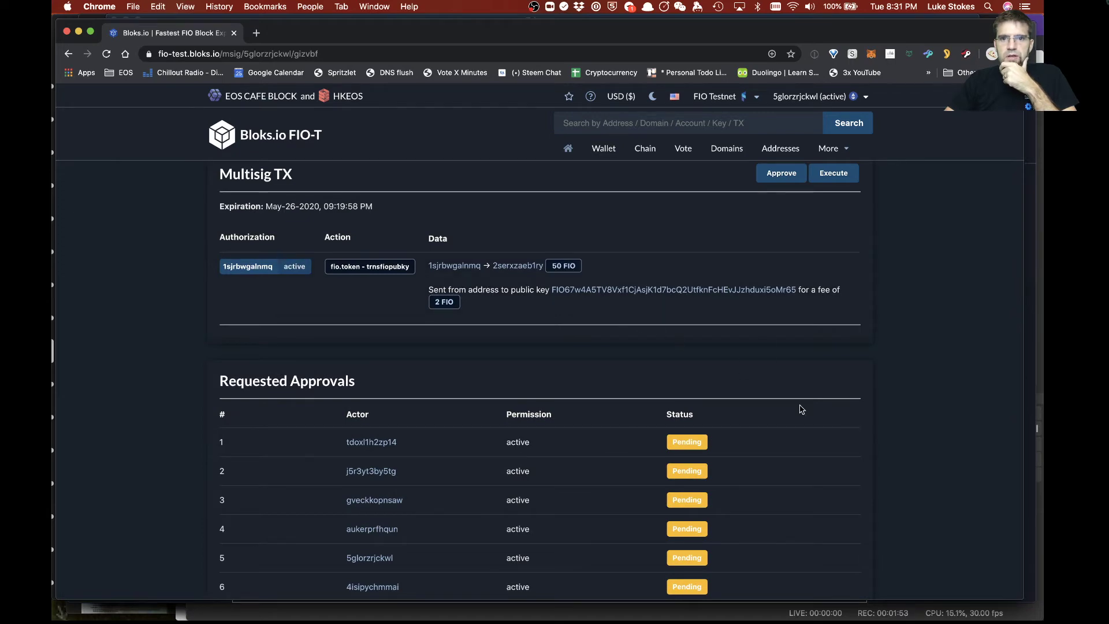
{"action": "scroll", "coordinate": [639, 347], "scroll_direction": "down", "scroll_amount": 3}
{"action": "scroll", "coordinate": [854, 456], "scroll_direction": "up", "scroll_amount": 5}
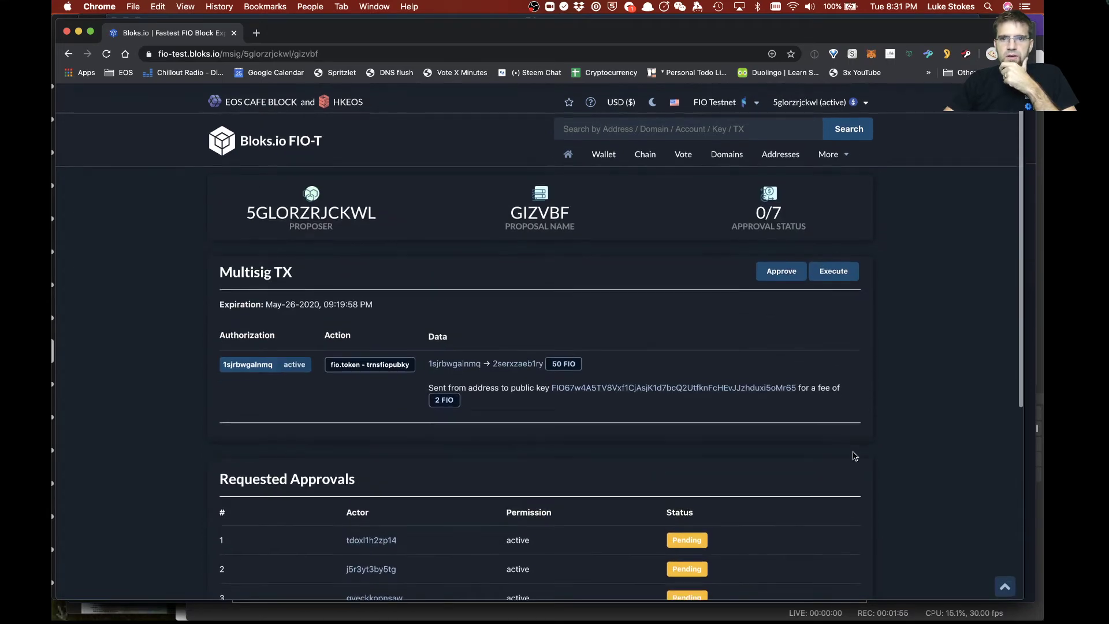
{"action": "left_click", "coordinate": [775, 273]}
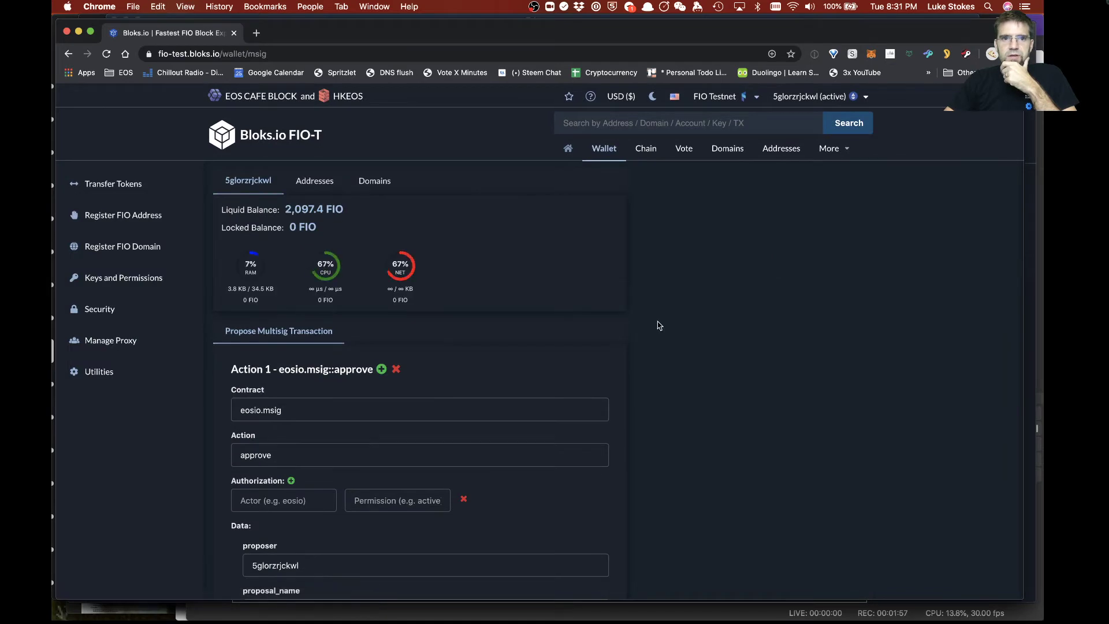
{"action": "left_click", "coordinate": [864, 97]}
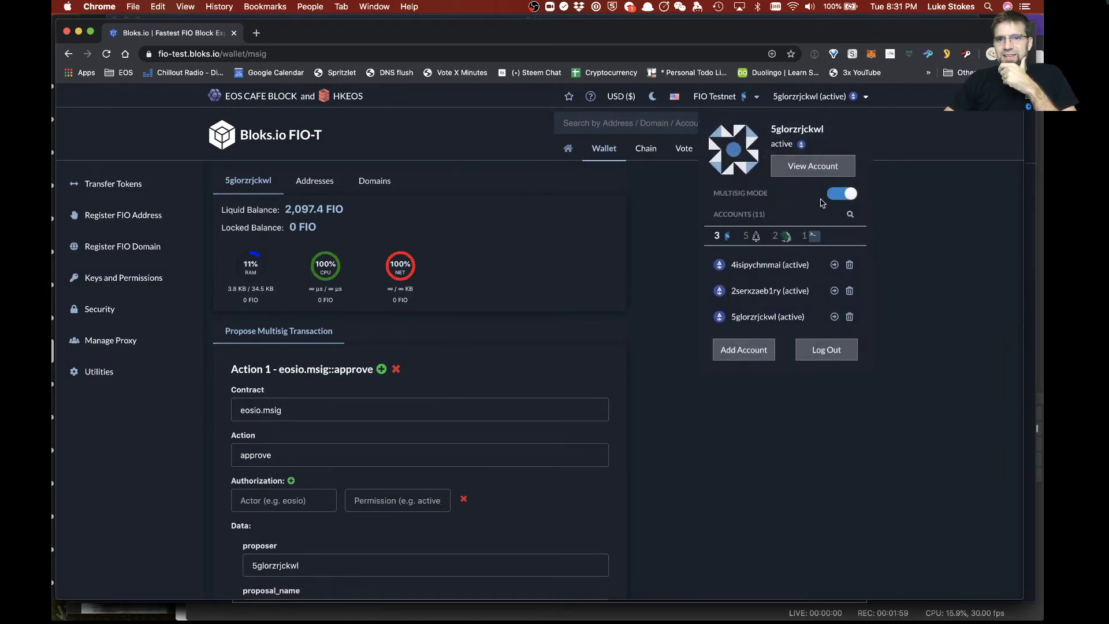
{"action": "left_click", "coordinate": [679, 209]}
{"action": "left_click", "coordinate": [68, 54]}
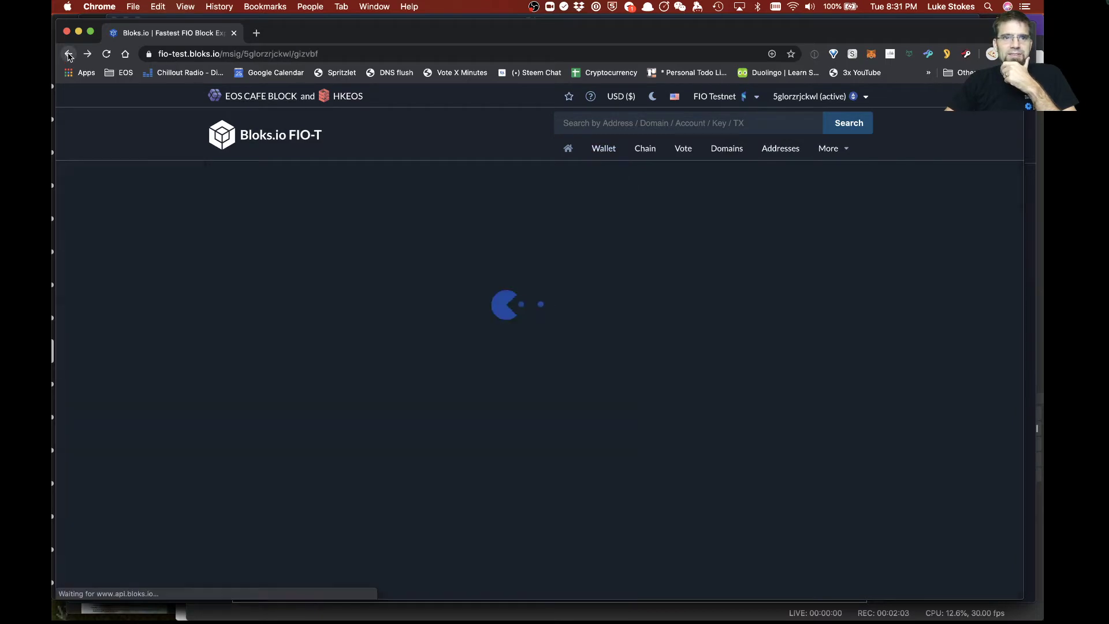
{"action": "scroll", "coordinate": [826, 393], "scroll_direction": "down", "scroll_amount": 5}
{"action": "scroll", "coordinate": [829, 395], "scroll_direction": "up", "scroll_amount": 5}
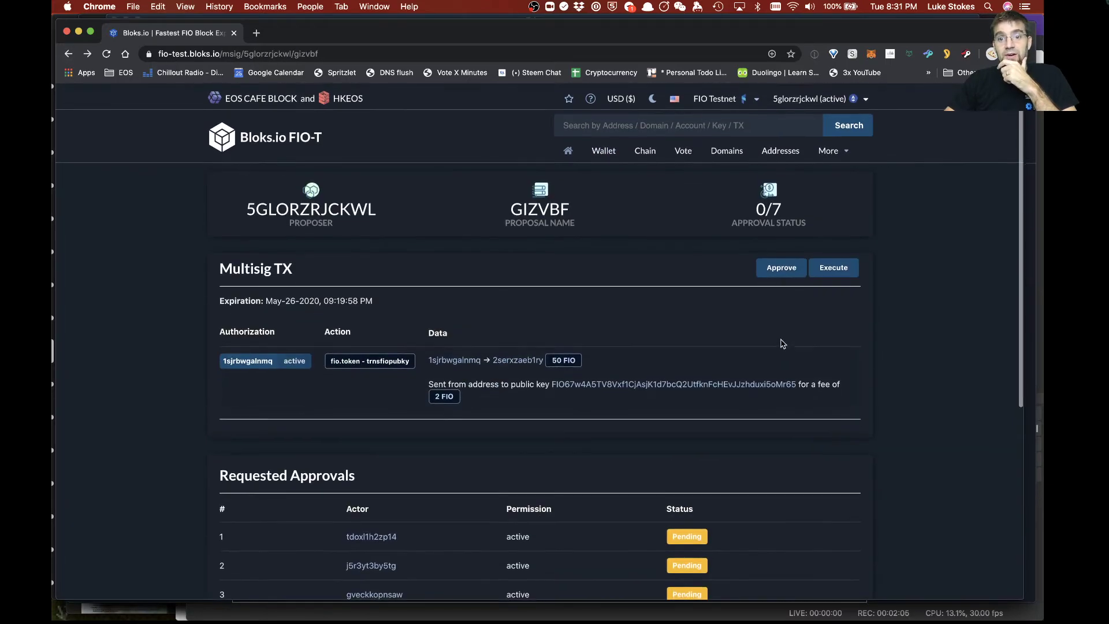
Approve the gizvbf proposal with the current account and sign it in Anchor
{"action": "left_click", "coordinate": [780, 263]}
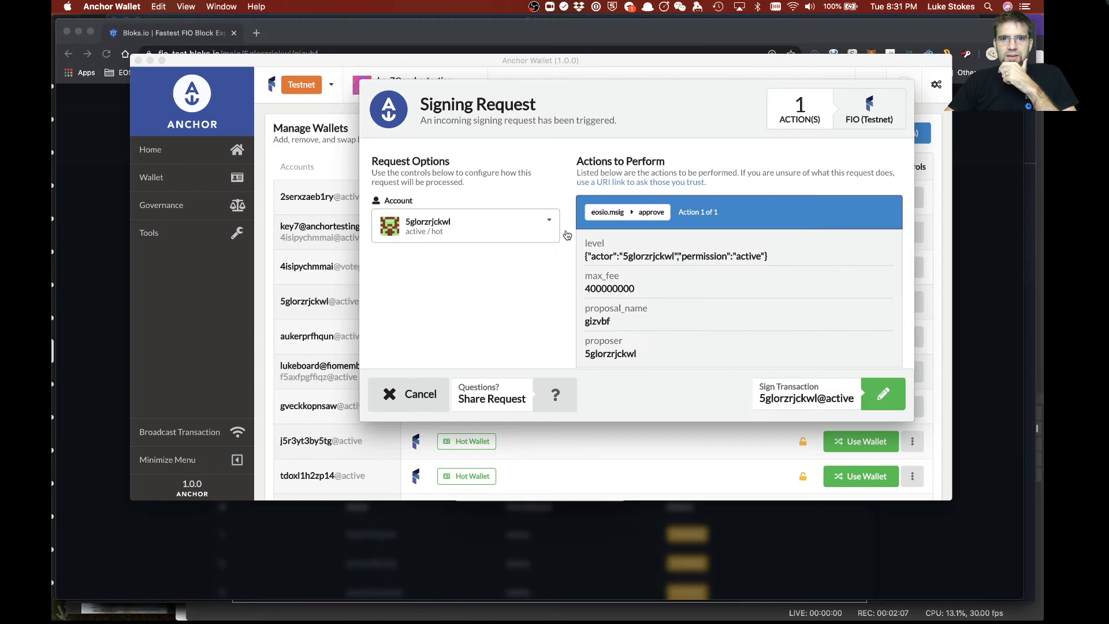
{"action": "scroll", "coordinate": [694, 314], "scroll_direction": "down", "scroll_amount": 2}
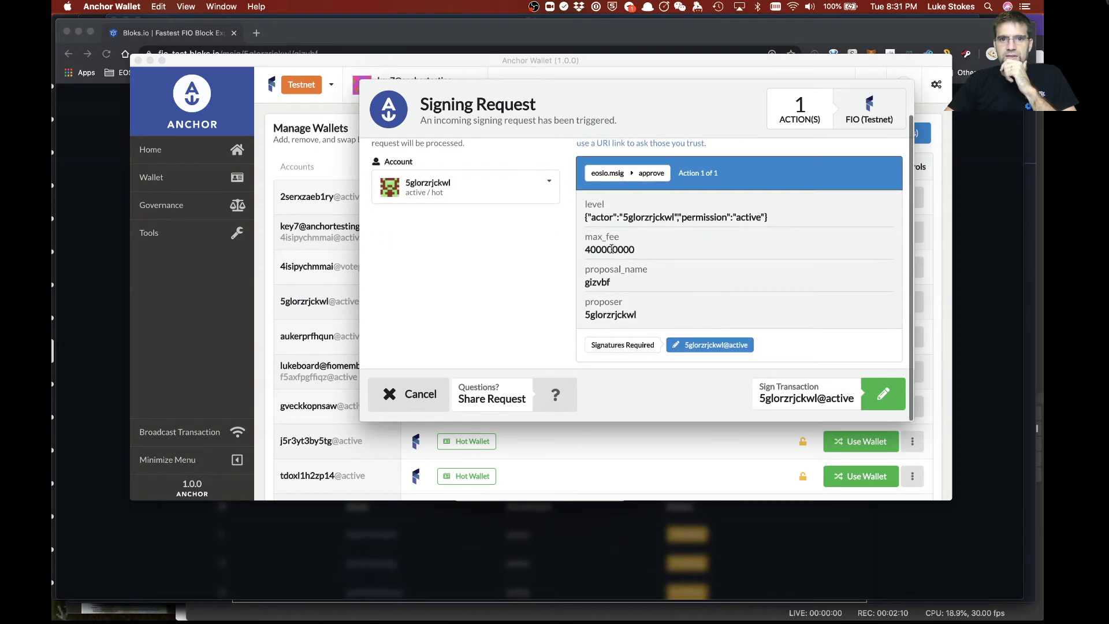
{"action": "left_click", "coordinate": [881, 395]}
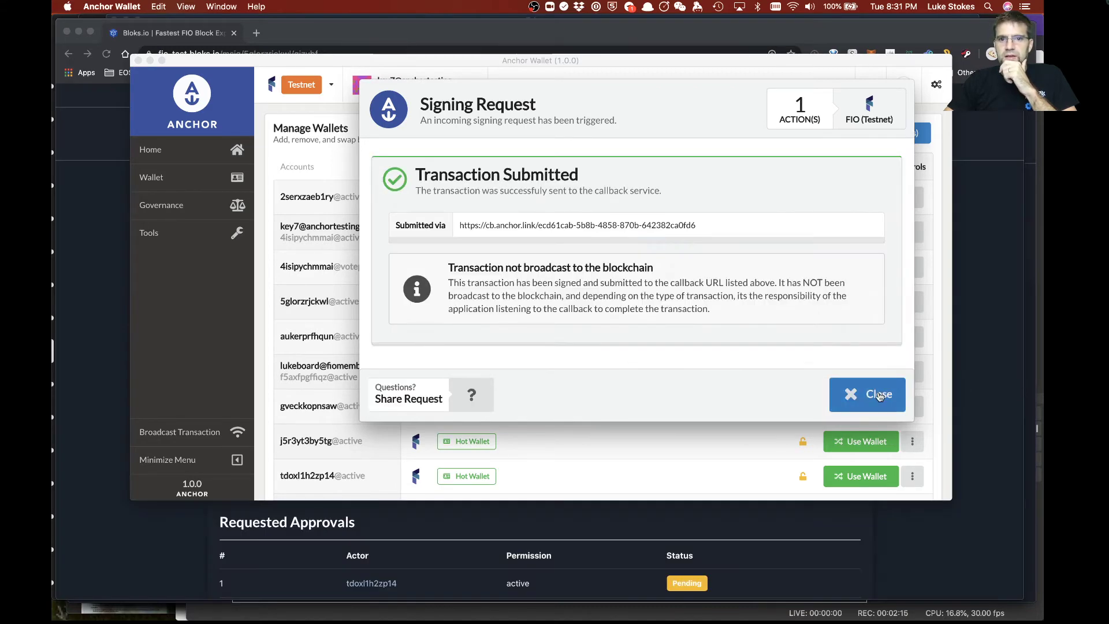
{"action": "left_click", "coordinate": [879, 395]}
{"action": "left_click", "coordinate": [977, 398]}
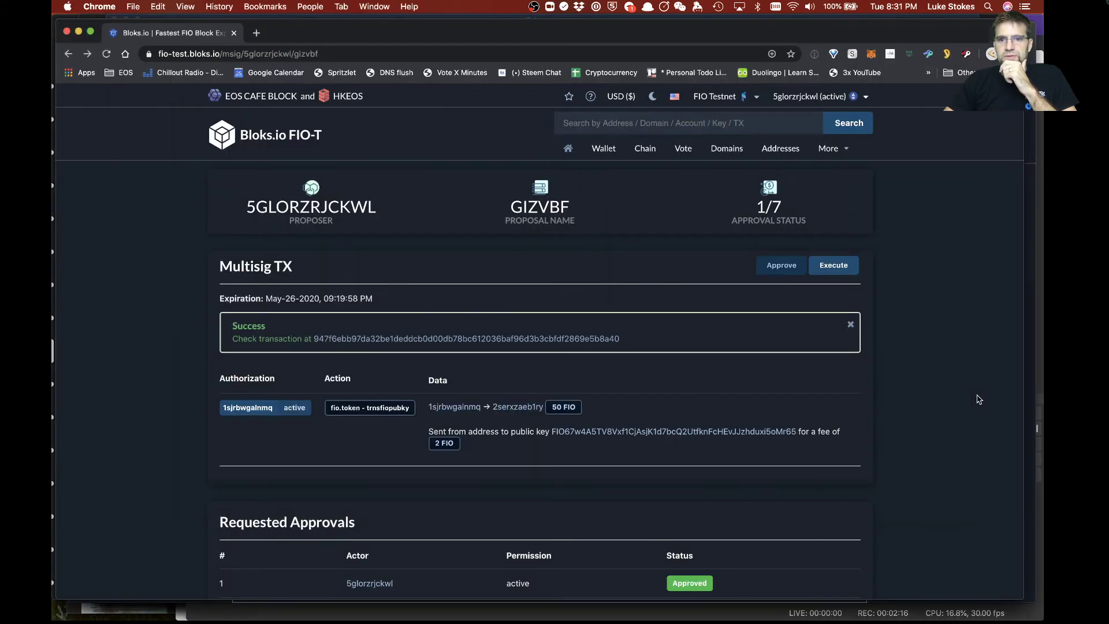
{"action": "scroll", "coordinate": [708, 419], "scroll_direction": "down", "scroll_amount": 4}
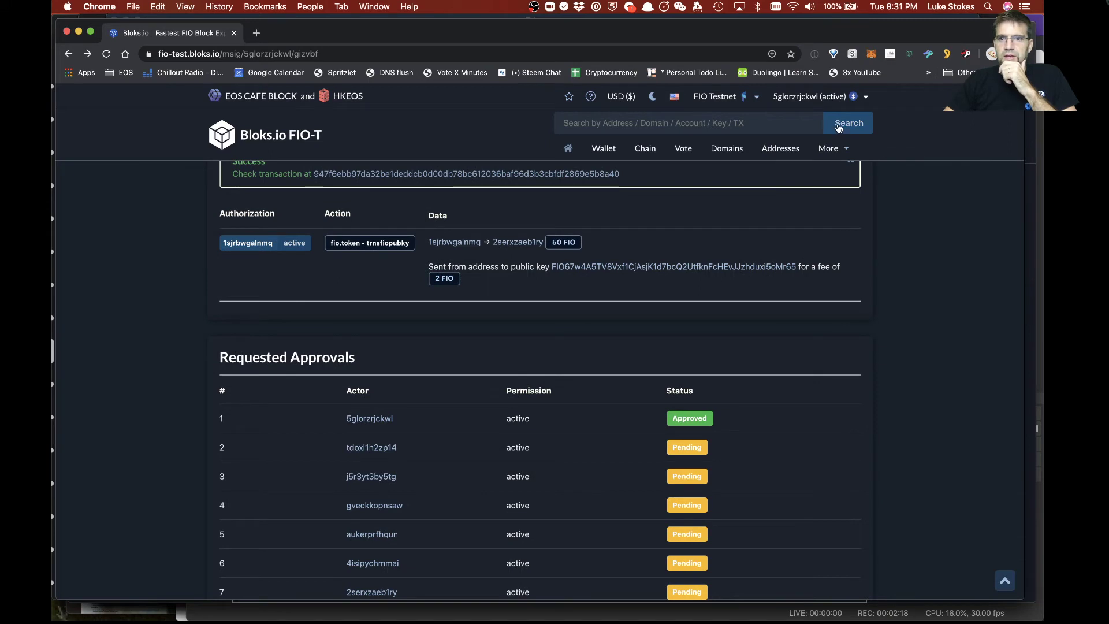
Switch to the second signer account and approve the proposal, signing in Anchor
{"action": "left_click", "coordinate": [820, 99]}
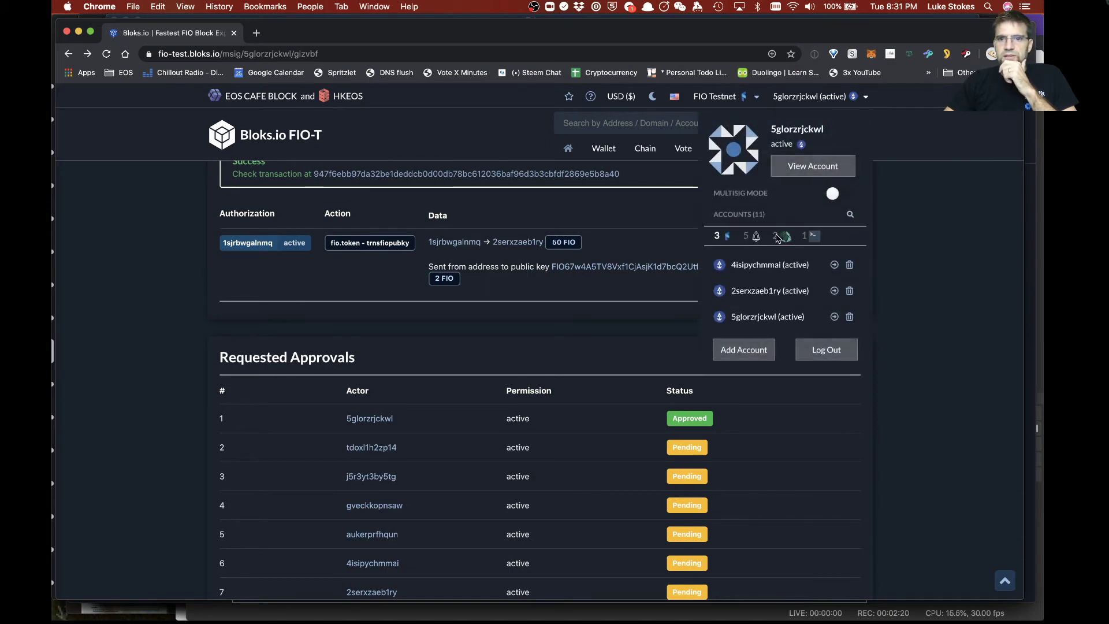
{"action": "left_click", "coordinate": [757, 291]}
{"action": "left_click", "coordinate": [956, 297]}
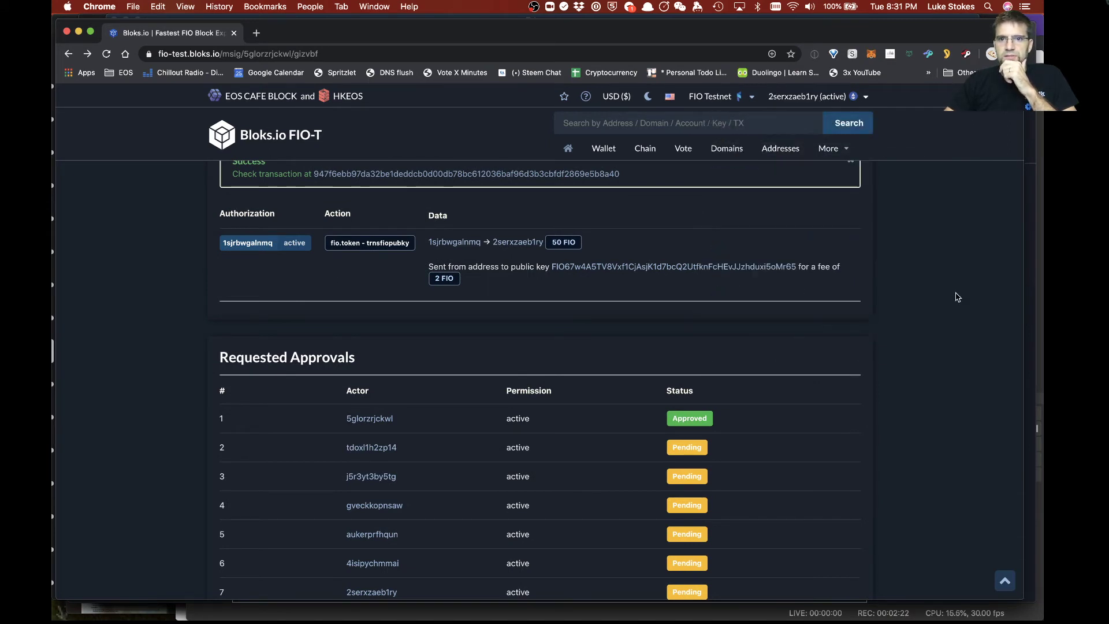
{"action": "scroll", "coordinate": [808, 289], "scroll_direction": "up", "scroll_amount": 5}
{"action": "left_click", "coordinate": [778, 266]}
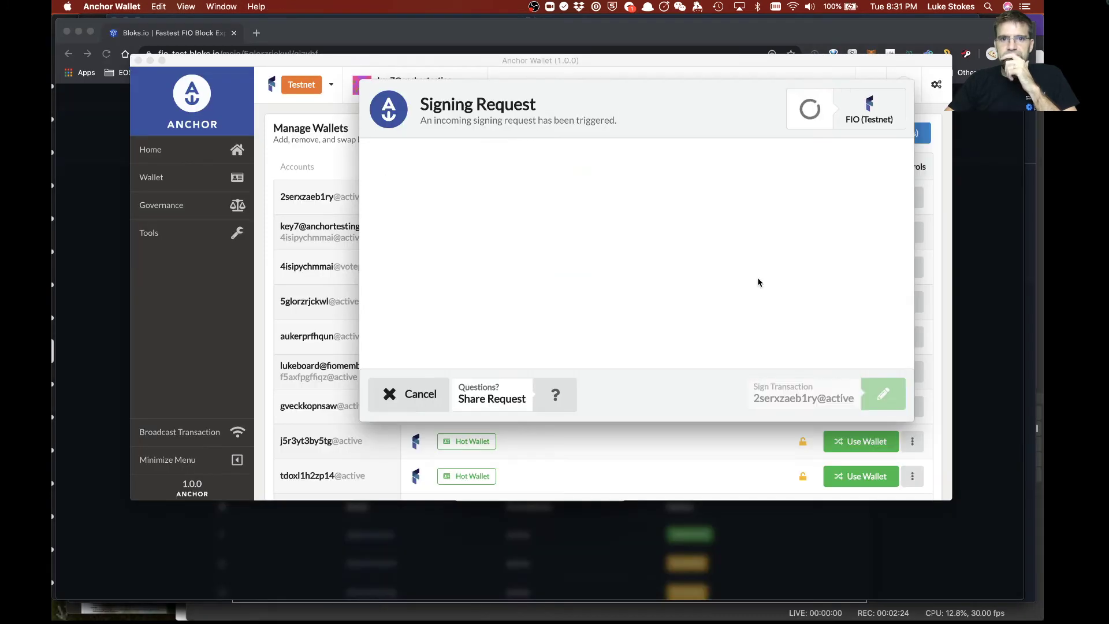
{"action": "left_click", "coordinate": [896, 406]}
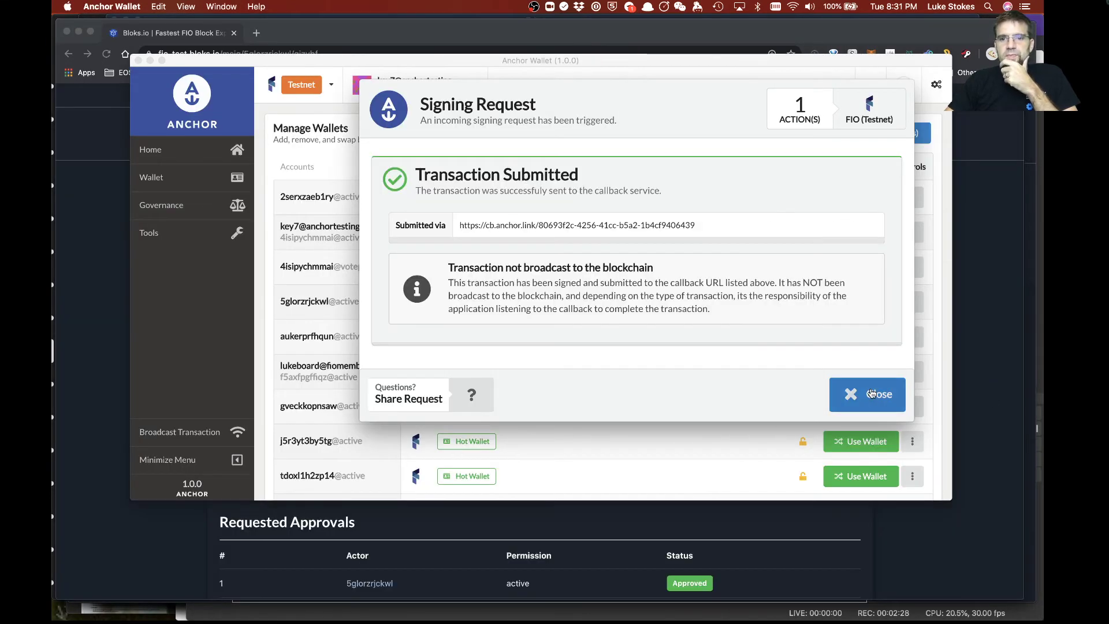
{"action": "left_click", "coordinate": [866, 394]}
{"action": "left_click", "coordinate": [1014, 378]}
{"action": "scroll", "coordinate": [1010, 378], "scroll_direction": "down", "scroll_amount": 5}
{"action": "scroll", "coordinate": [1010, 378], "scroll_direction": "up", "scroll_amount": 5}
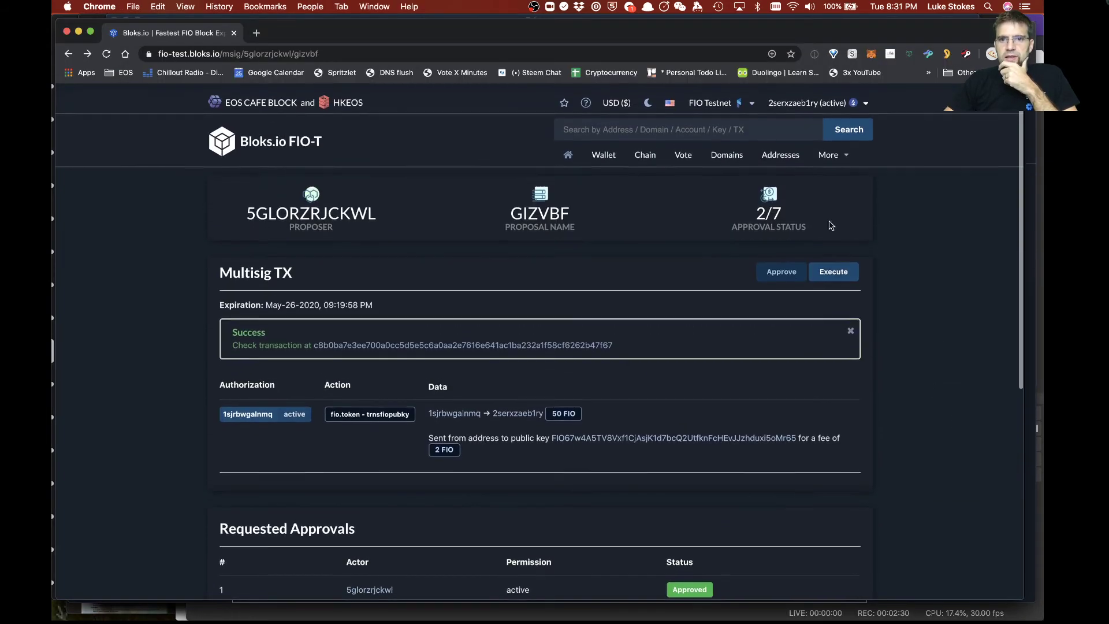
Switch to the third signer account and approve, bringing the status to 3/7
{"action": "left_click", "coordinate": [788, 98]}
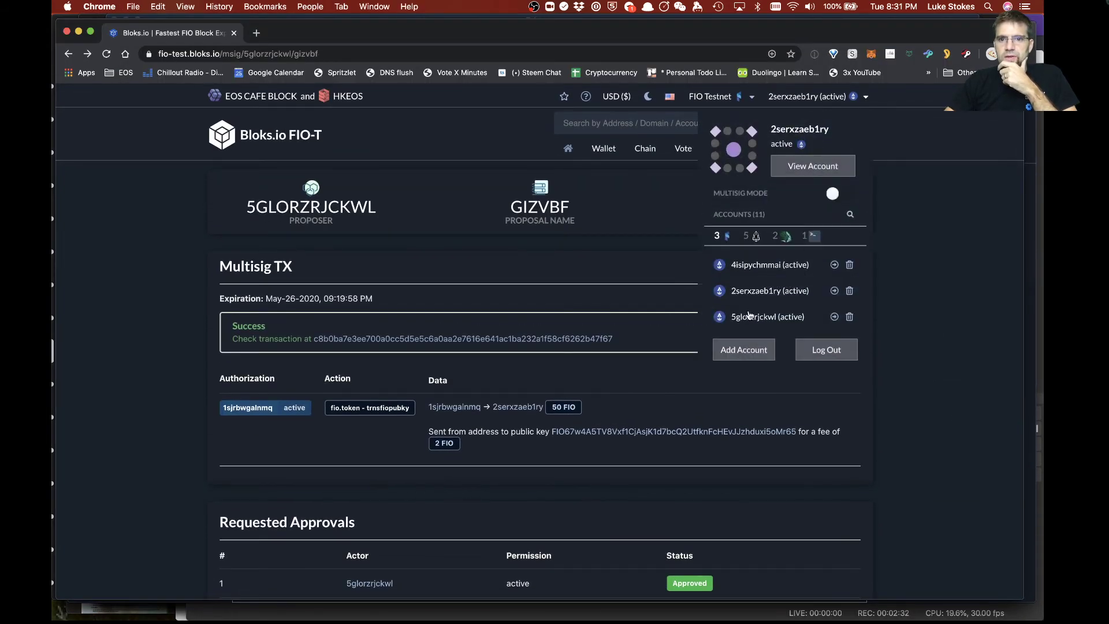
{"action": "left_click", "coordinate": [751, 266]}
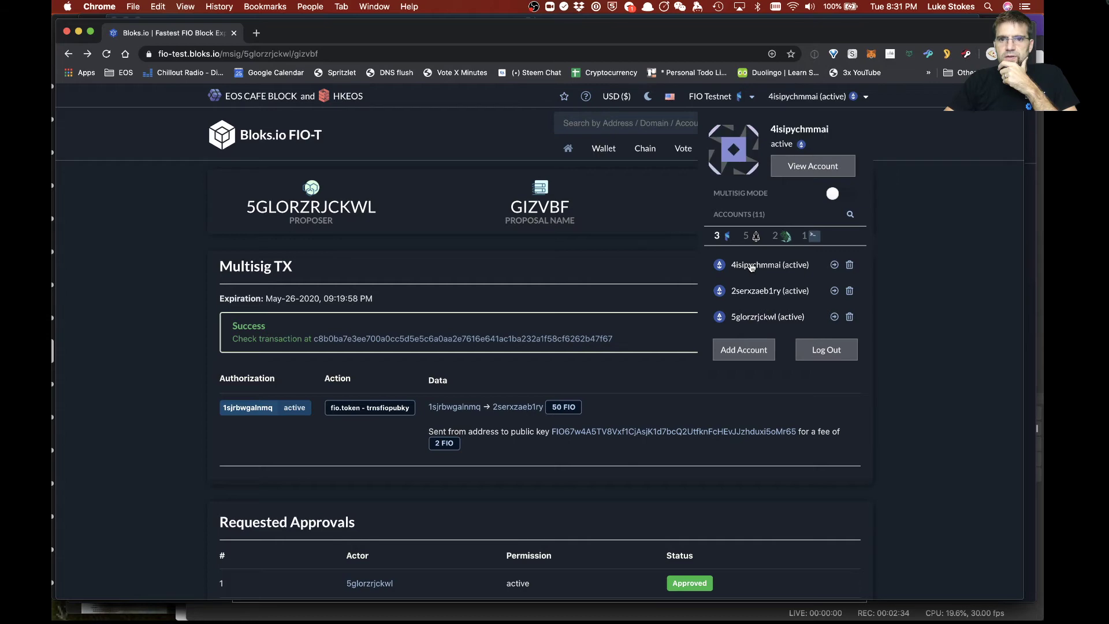
{"action": "left_click", "coordinate": [953, 290]}
{"action": "left_click", "coordinate": [768, 276]}
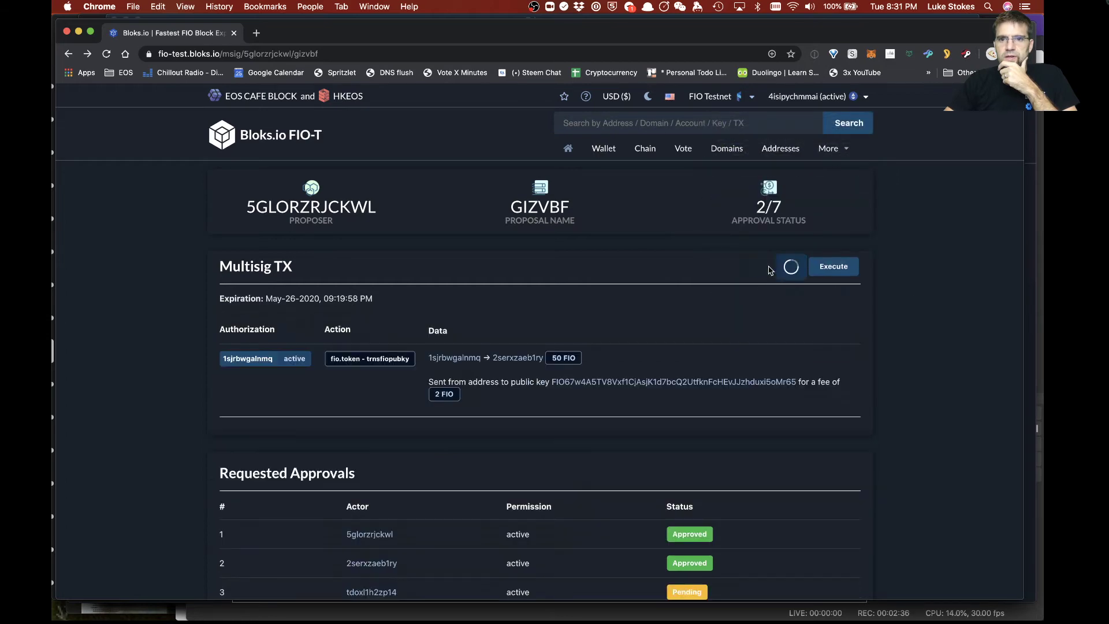
{"action": "left_click", "coordinate": [884, 405]}
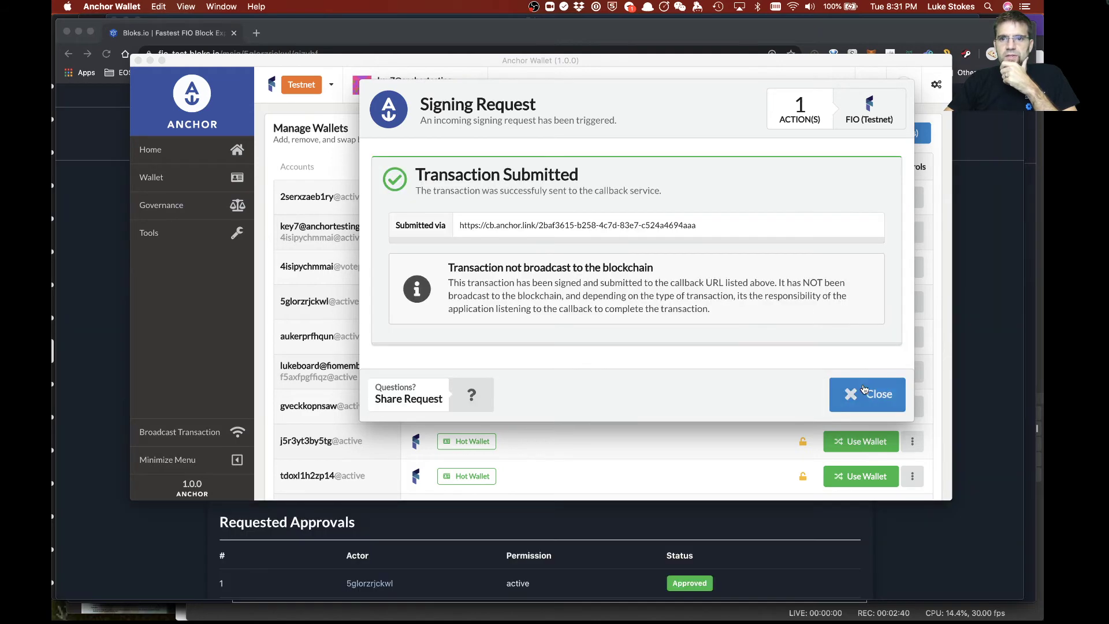
{"action": "left_click", "coordinate": [868, 394]}
{"action": "left_click", "coordinate": [989, 379]}
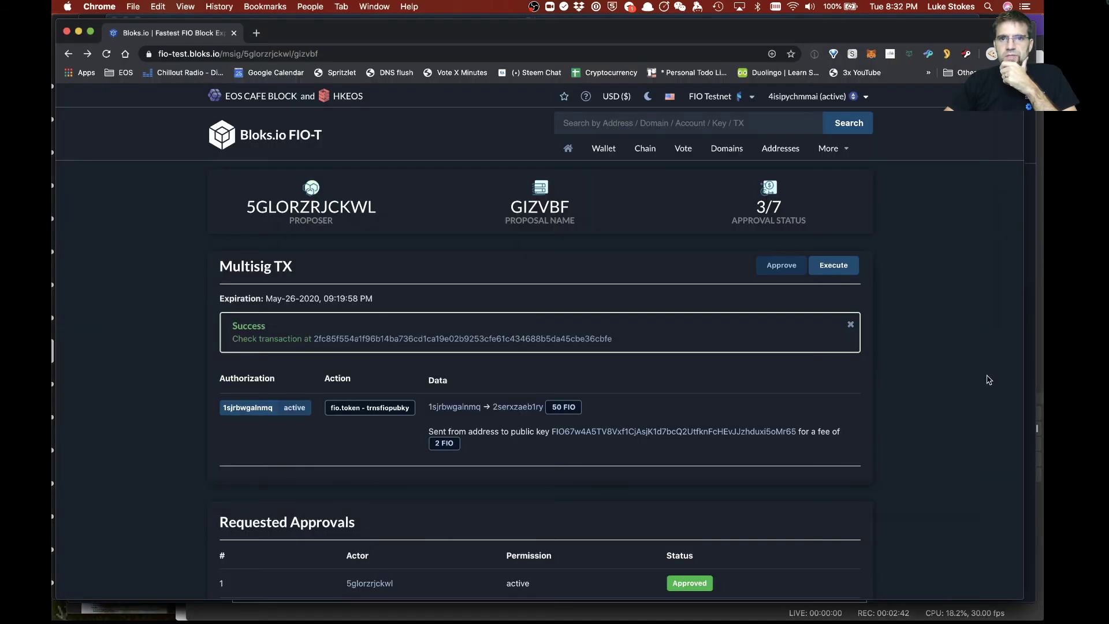
{"action": "scroll", "coordinate": [988, 379], "scroll_direction": "down", "scroll_amount": 5}
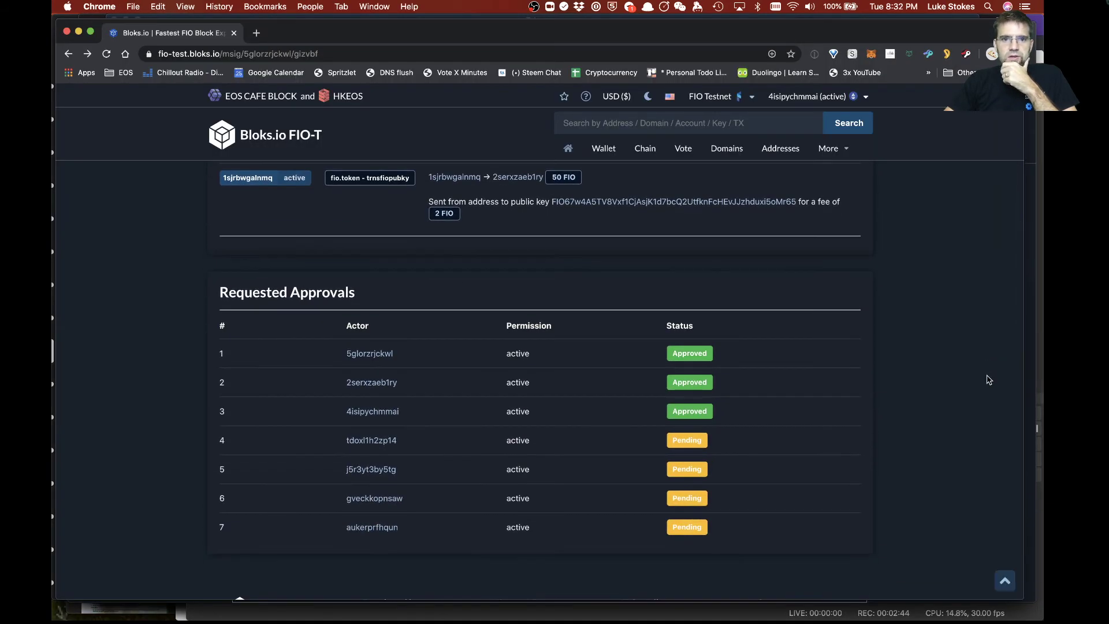
{"action": "scroll", "coordinate": [989, 379], "scroll_direction": "up", "scroll_amount": 3}
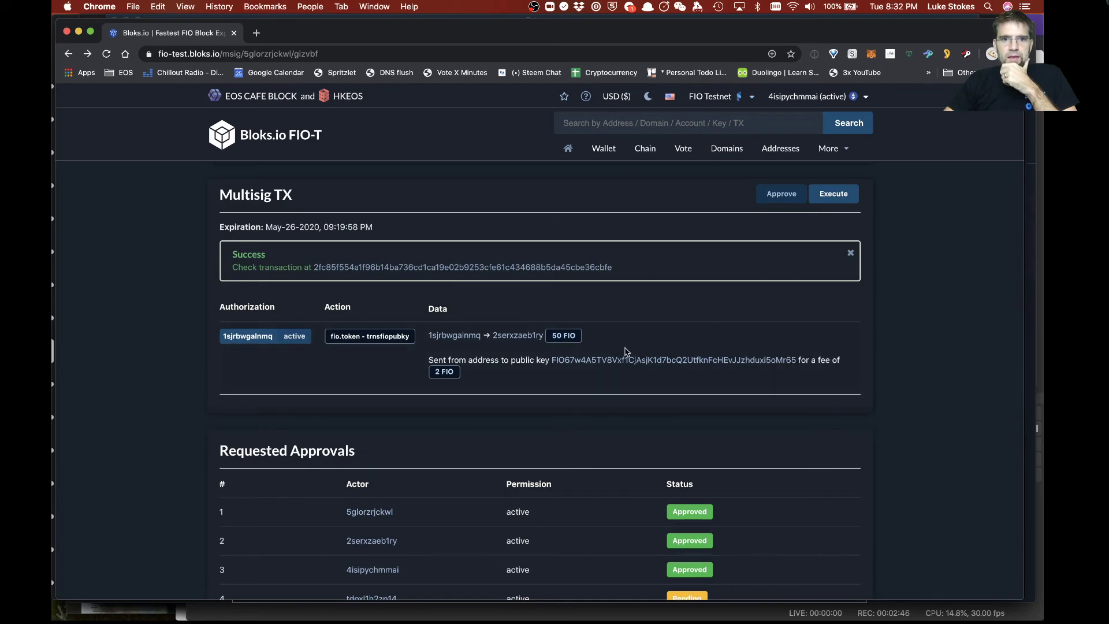
Copy the multisig account name, then execute gizvbf and sign the execution in Anchor
{"action": "left_click_drag", "start_coordinate": [426, 336], "coordinate": [461, 337]}
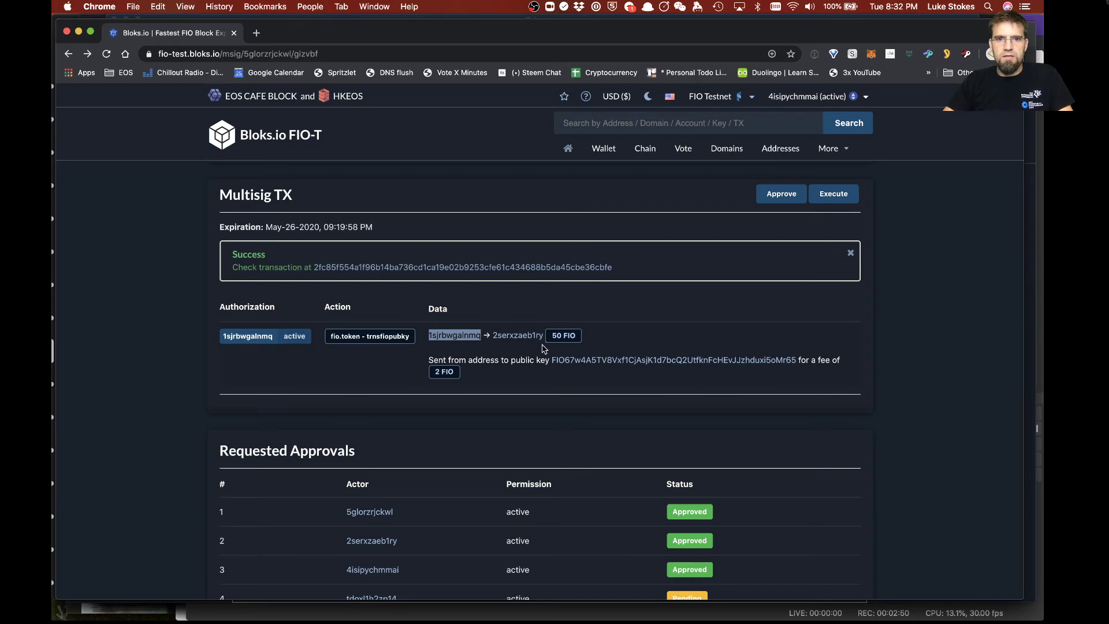
{"action": "left_click", "coordinate": [829, 196]}
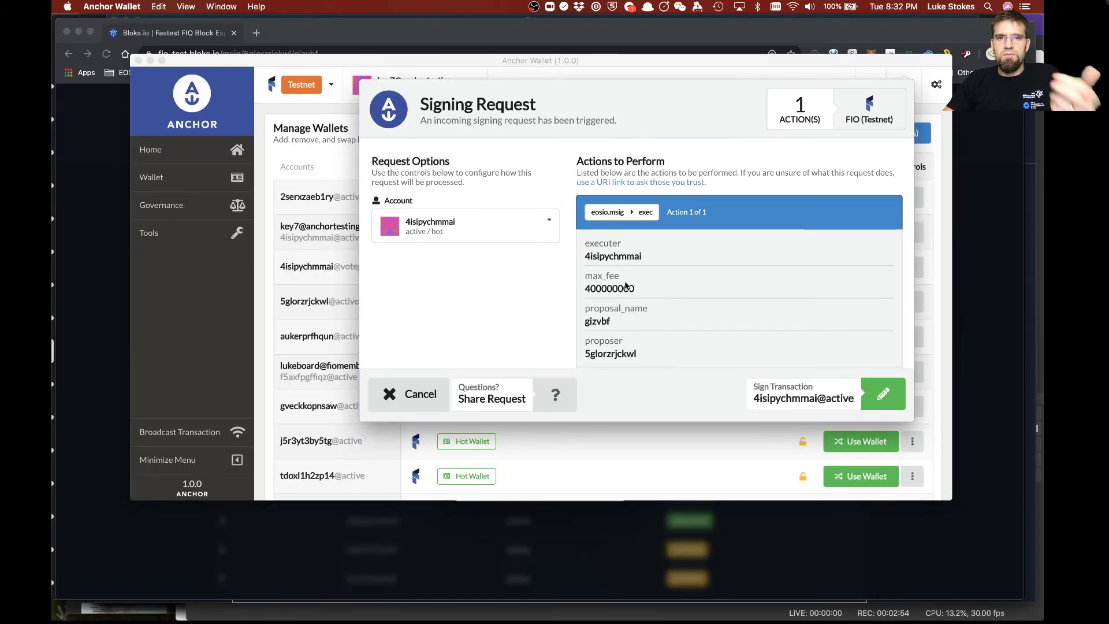
{"action": "scroll", "coordinate": [757, 312], "scroll_direction": "down", "scroll_amount": 3}
{"action": "scroll", "coordinate": [758, 312], "scroll_direction": "up", "scroll_amount": 3}
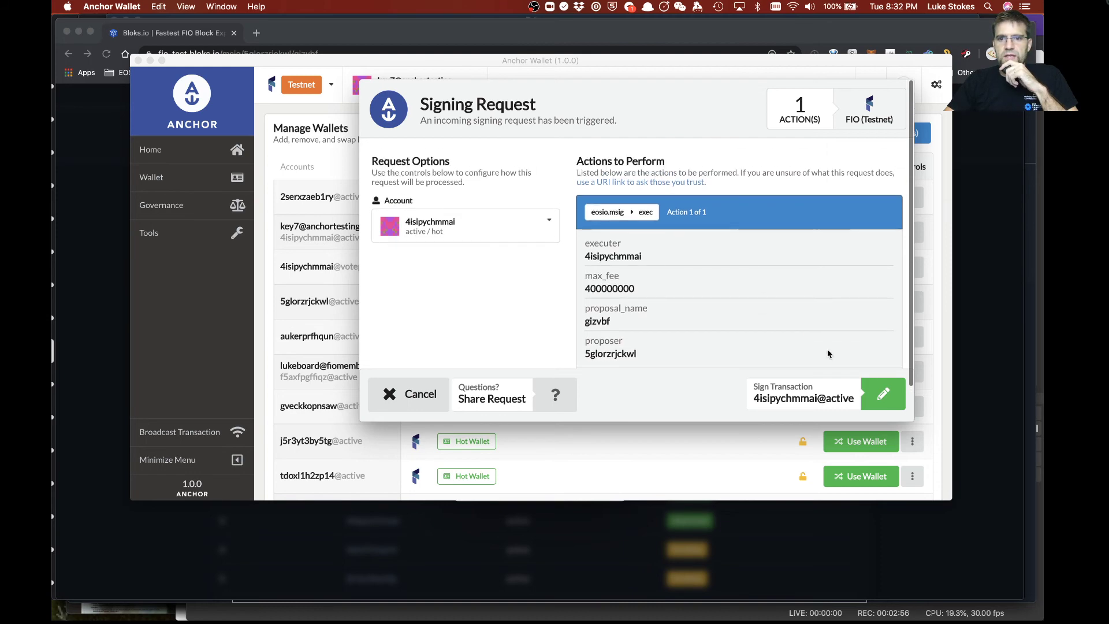
{"action": "left_click", "coordinate": [886, 408]}
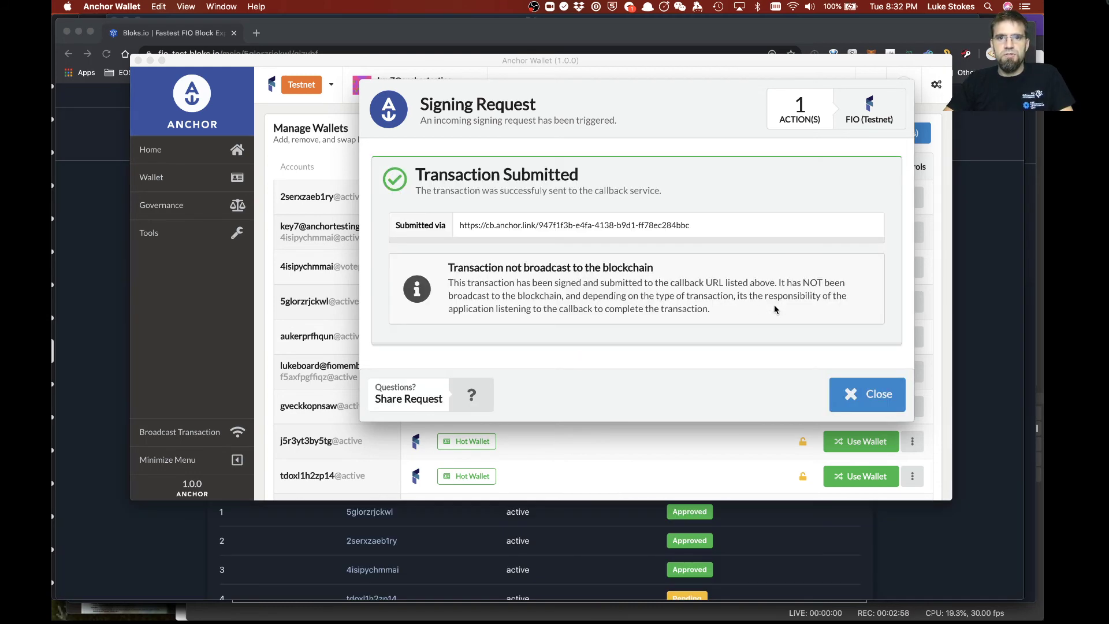
{"action": "left_click", "coordinate": [848, 395]}
{"action": "left_click", "coordinate": [978, 366]}
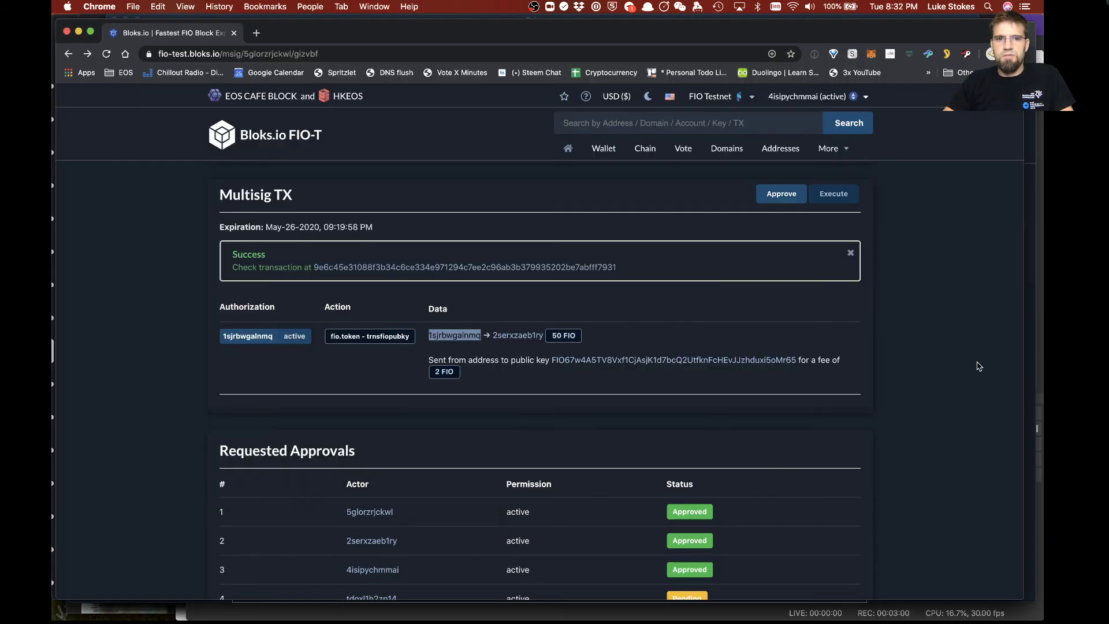
Open the execution transaction's details to confirm it was executed
{"action": "left_click", "coordinate": [396, 269]}
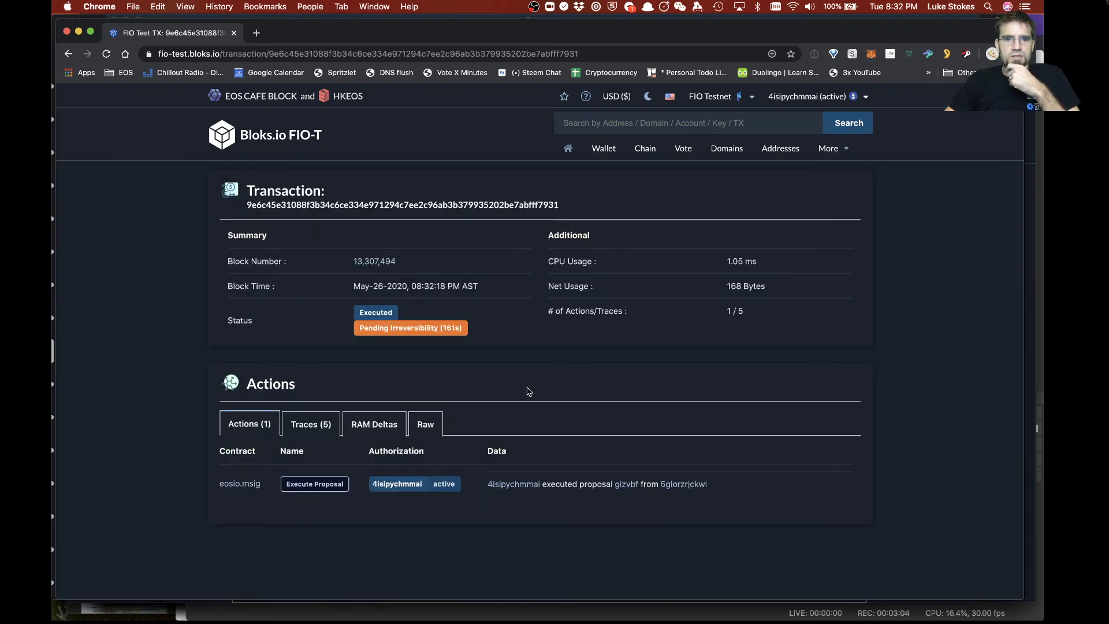
{"action": "scroll", "coordinate": [528, 391], "scroll_direction": "down", "scroll_amount": 3}
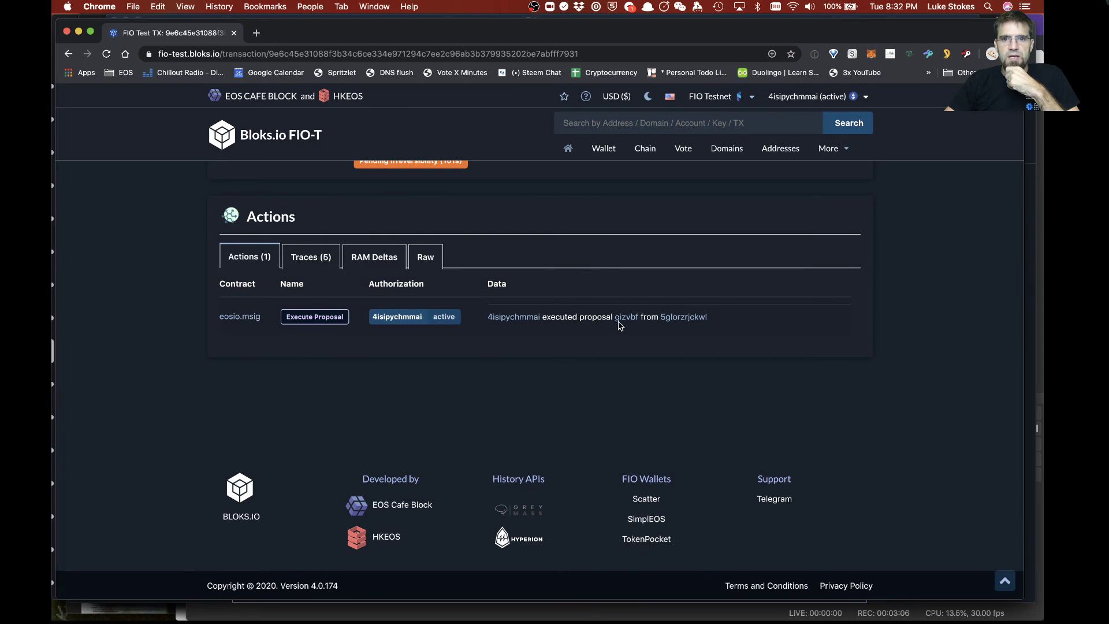
{"action": "scroll", "coordinate": [531, 374], "scroll_direction": "up", "scroll_amount": 3}
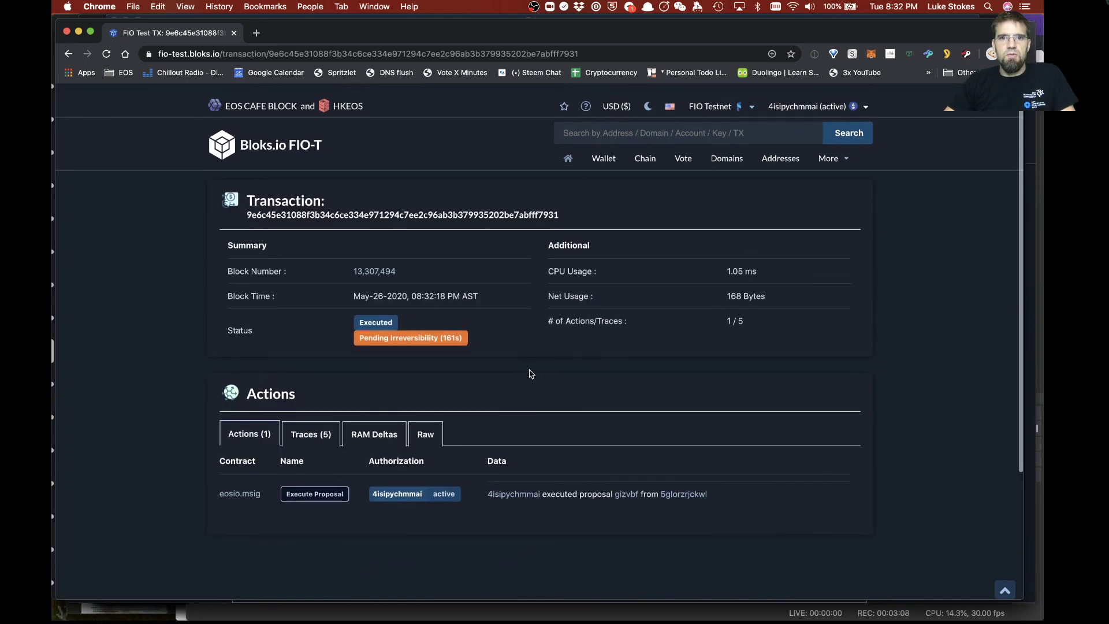
Search the multisig account and find the 50 FIO transfer and 2 FIO fee in its Transactions
{"action": "left_click", "coordinate": [606, 122]}
{"action": "type", "text": "1sjrbwgalnnq"}
{"action": "key", "text": "Return"}
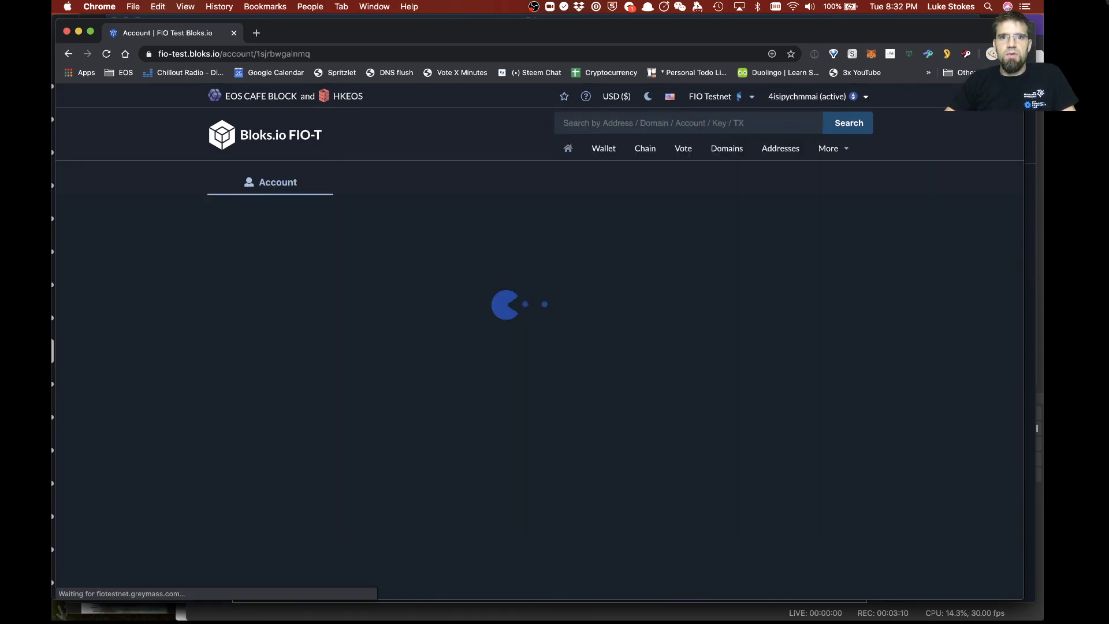
{"action": "scroll", "coordinate": [886, 370], "scroll_direction": "down", "scroll_amount": 5}
{"action": "scroll", "coordinate": [887, 370], "scroll_direction": "down", "scroll_amount": 8}
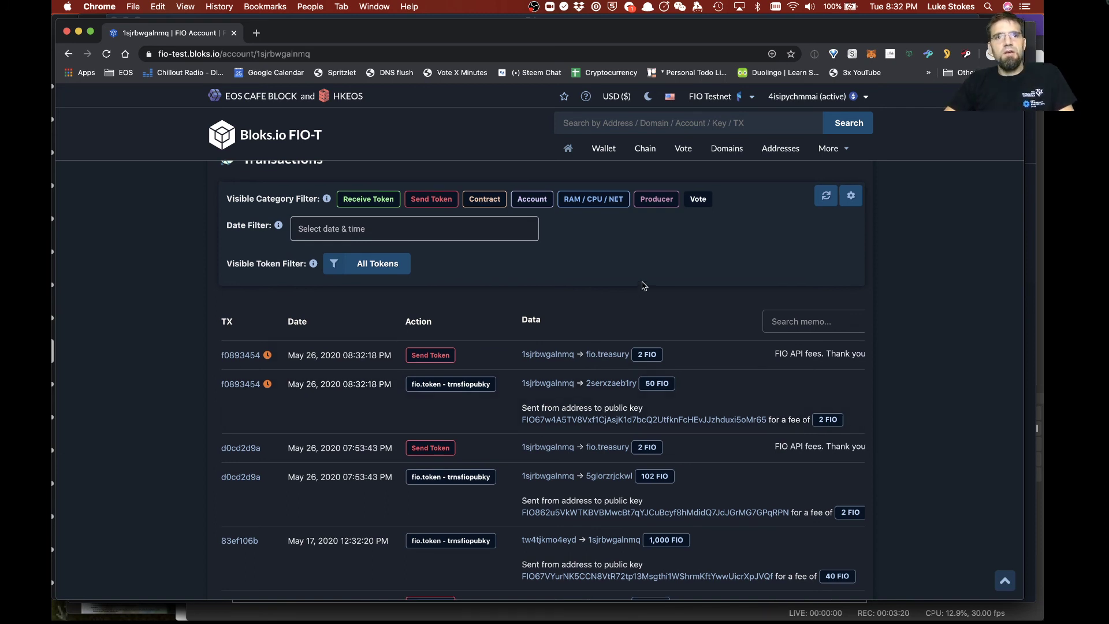
{"action": "scroll", "coordinate": [643, 285], "scroll_direction": "up", "scroll_amount": 10}
{"action": "scroll", "coordinate": [644, 285], "scroll_direction": "up", "scroll_amount": 6}
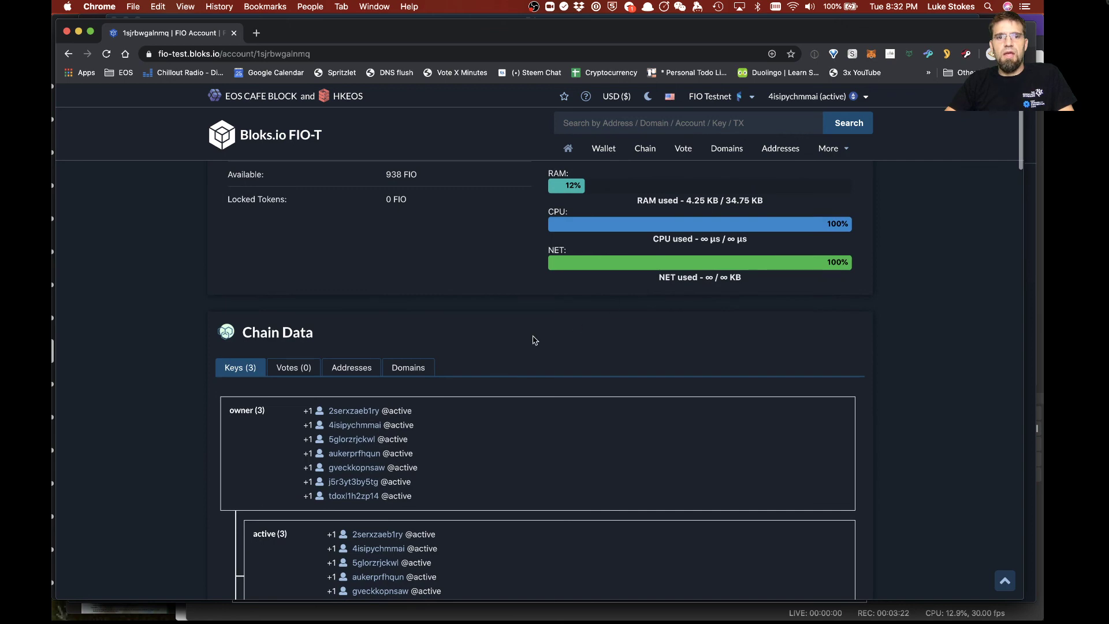
{"action": "scroll", "coordinate": [532, 339], "scroll_direction": "down", "scroll_amount": 12}
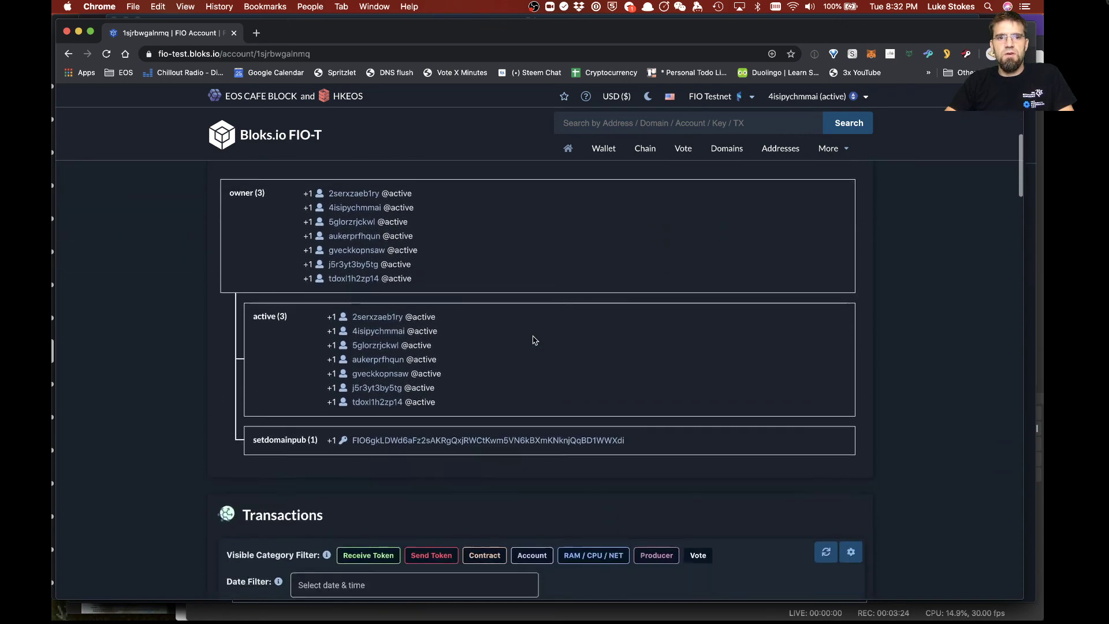
{"action": "scroll", "coordinate": [532, 339], "scroll_direction": "down", "scroll_amount": 2}
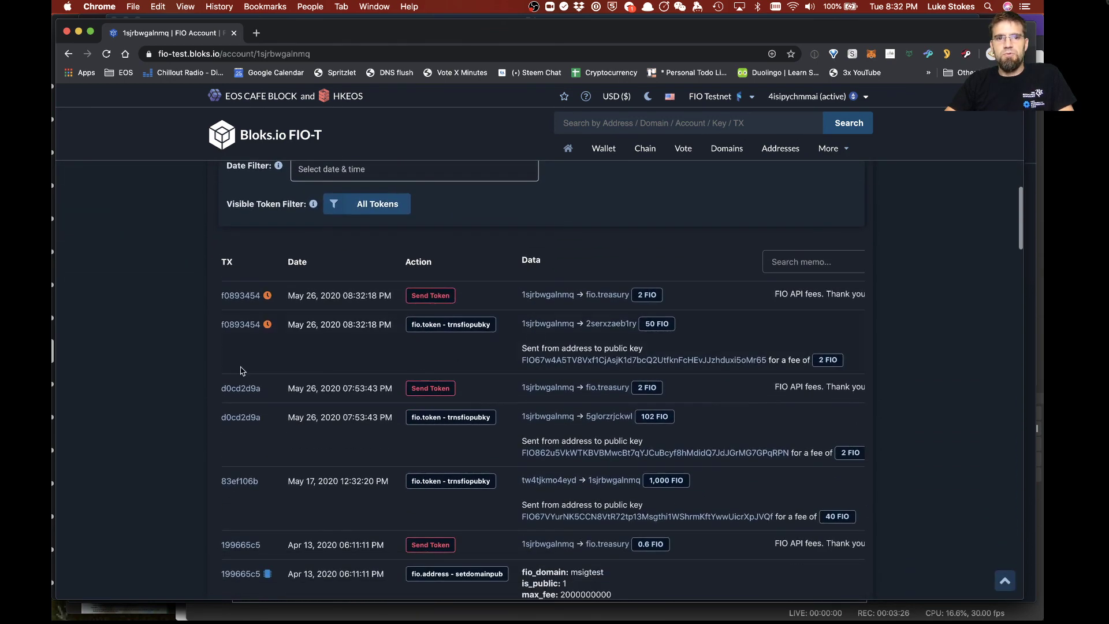